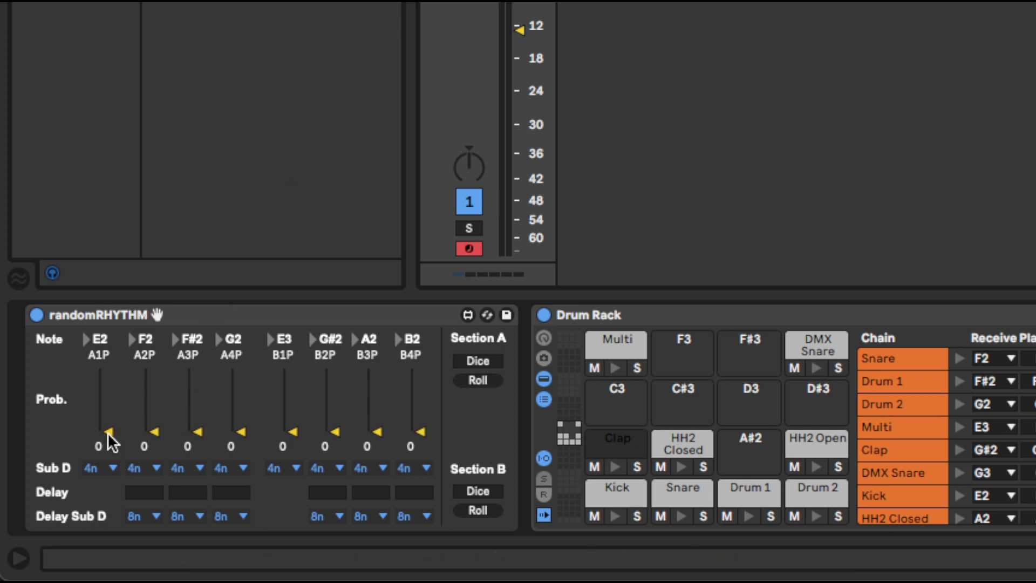
# Try the E2 note's probability at 100 and 57, and return it to 0
pyautogui.moveTo(107, 435); pyautogui.dragTo(108, 368)
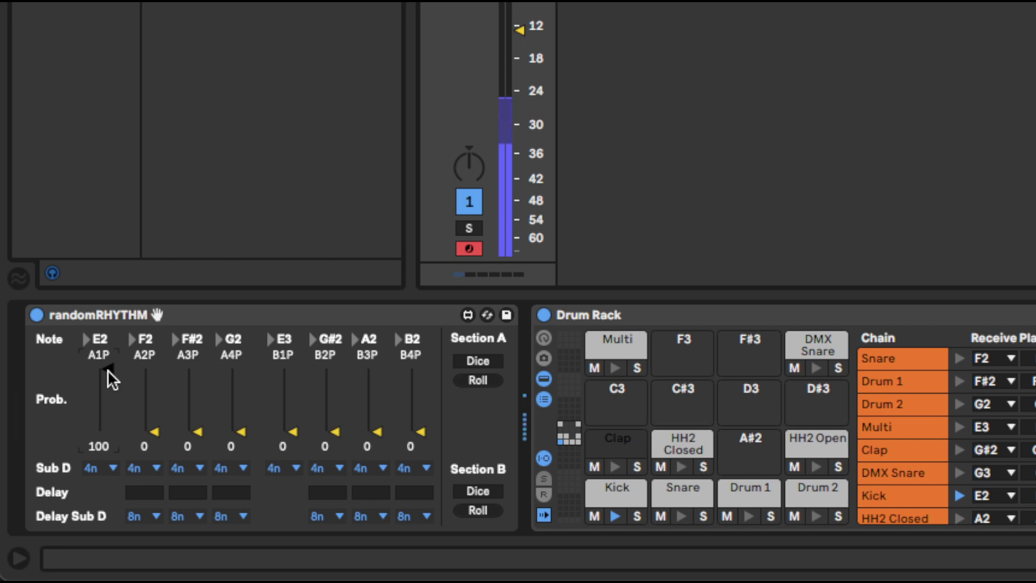
pyautogui.moveTo(108, 370); pyautogui.dragTo(108, 395)
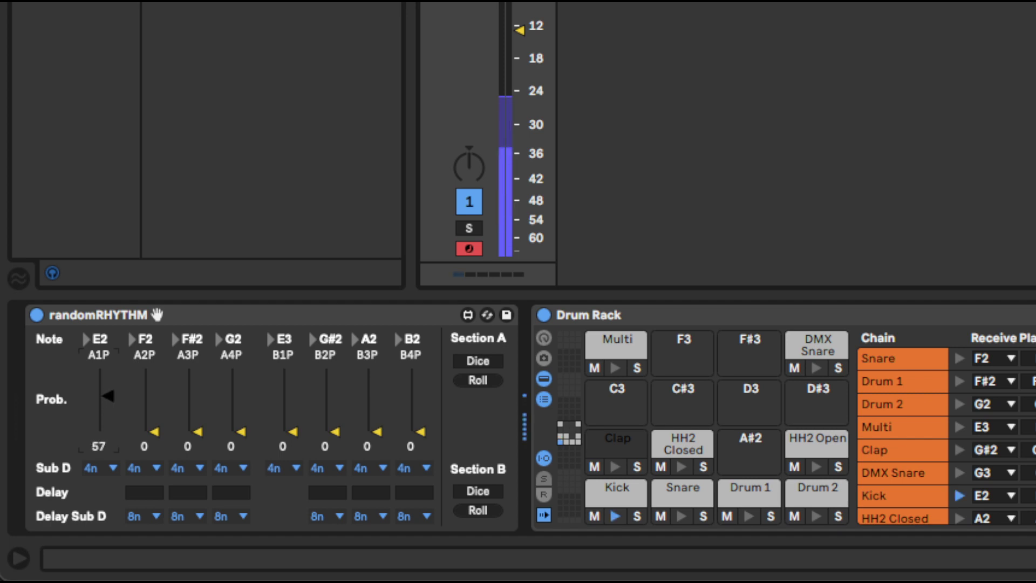
pyautogui.click(103, 468)
pyautogui.click(104, 468)
pyautogui.moveTo(108, 426); pyautogui.dragTo(108, 459)
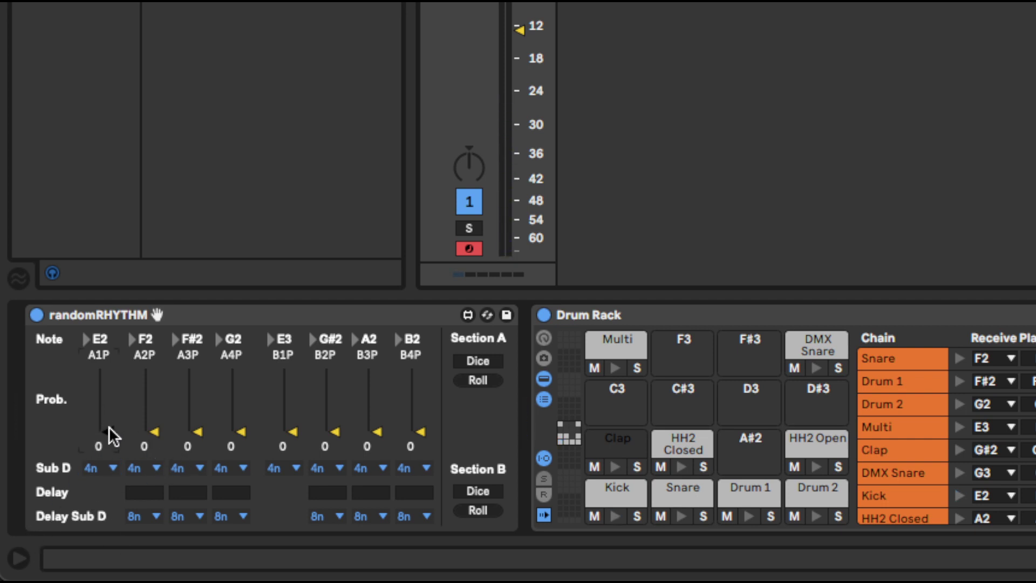
# Set the F2 note's probability to 100, try the 8n subdivision, and settle on 4nt
pyautogui.moveTo(151, 413); pyautogui.dragTo(151, 366)
pyautogui.click(148, 465)
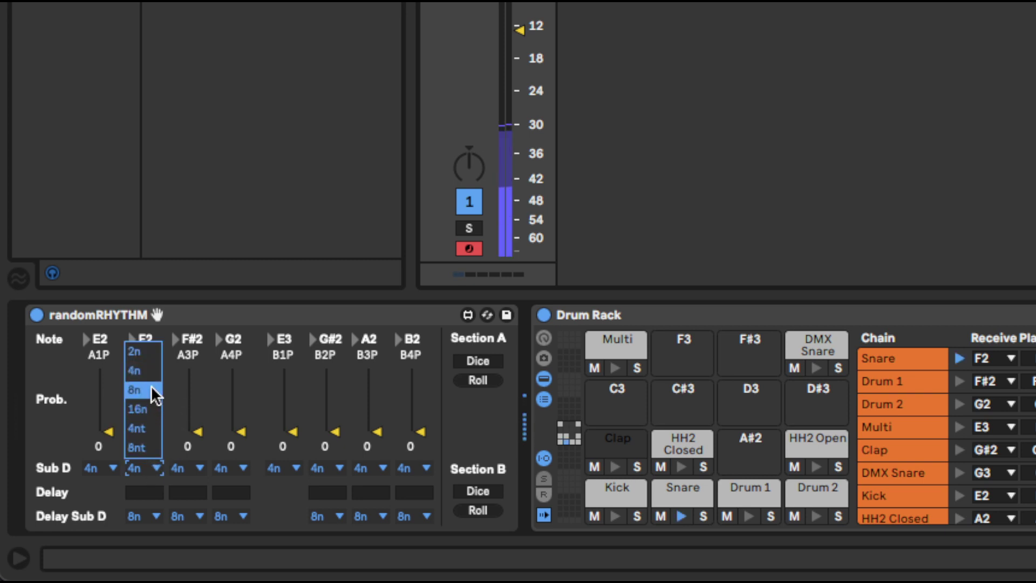
pyautogui.click(141, 389)
pyautogui.click(151, 464)
pyautogui.click(148, 427)
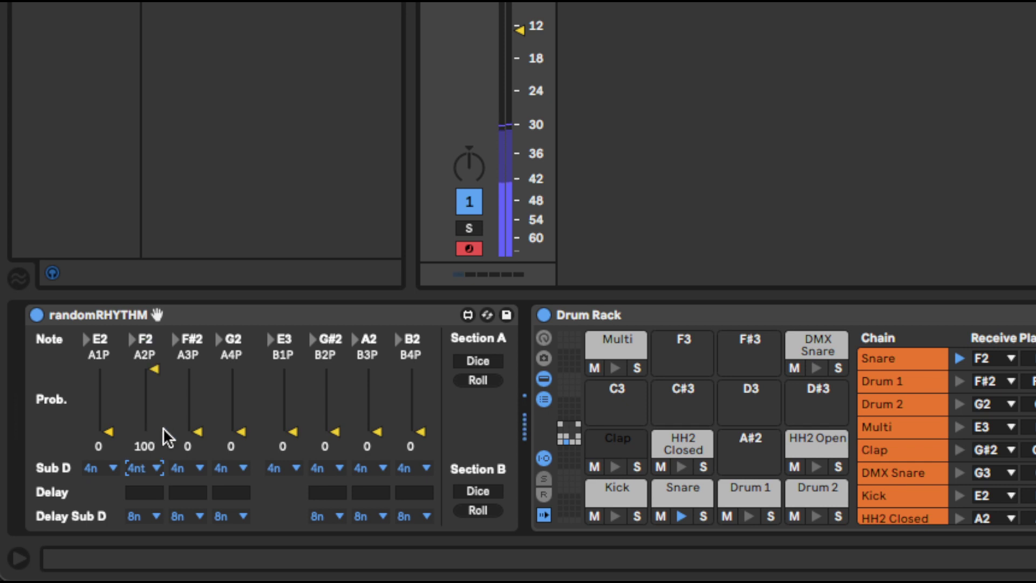
# Raise the E2 probability to 100, and give F#2 a probability of 50 with a 4nt subdivision
pyautogui.moveTo(98, 425); pyautogui.dragTo(112, 378)
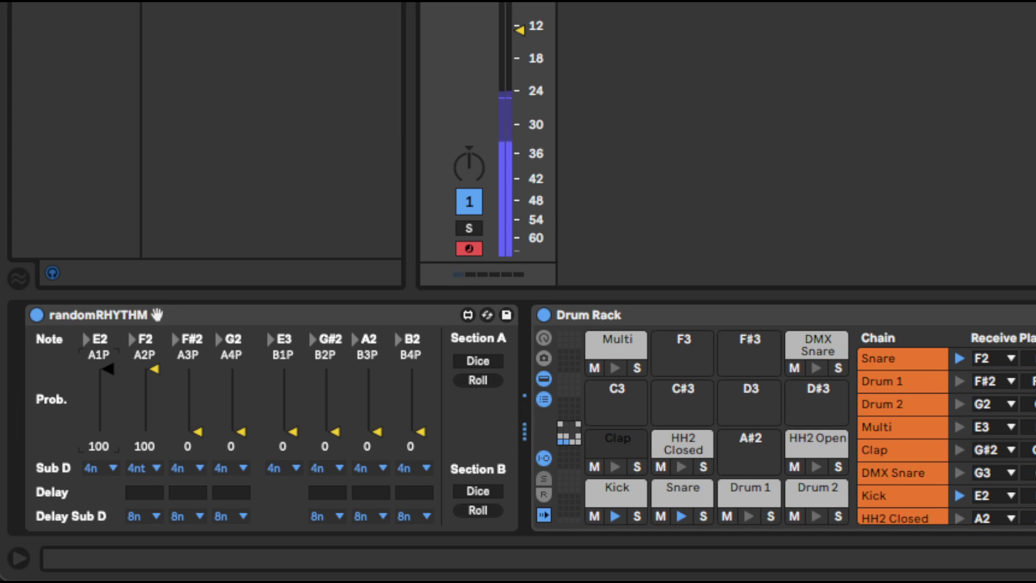
pyautogui.click(192, 403)
pyautogui.click(181, 466)
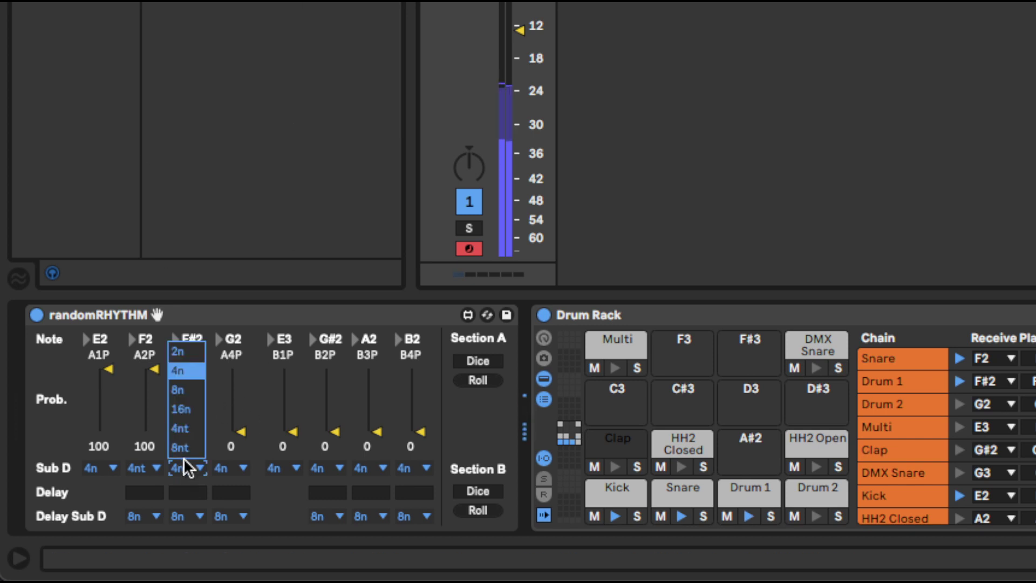
pyautogui.click(188, 433)
# Set the F2 note's subdivision to 8nt and its probability to 64
pyautogui.click(151, 465)
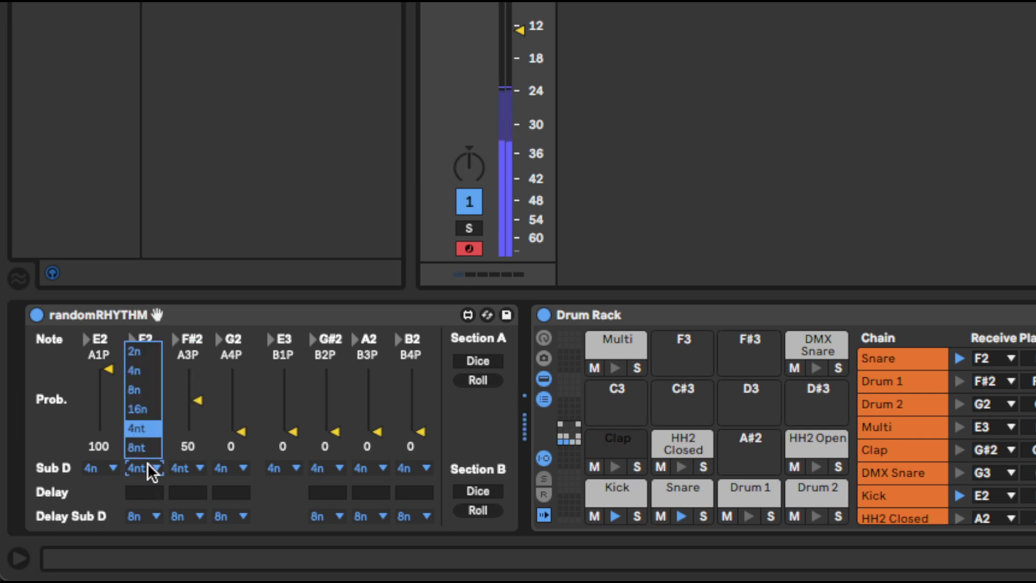
pyautogui.click(148, 447)
pyautogui.click(155, 392)
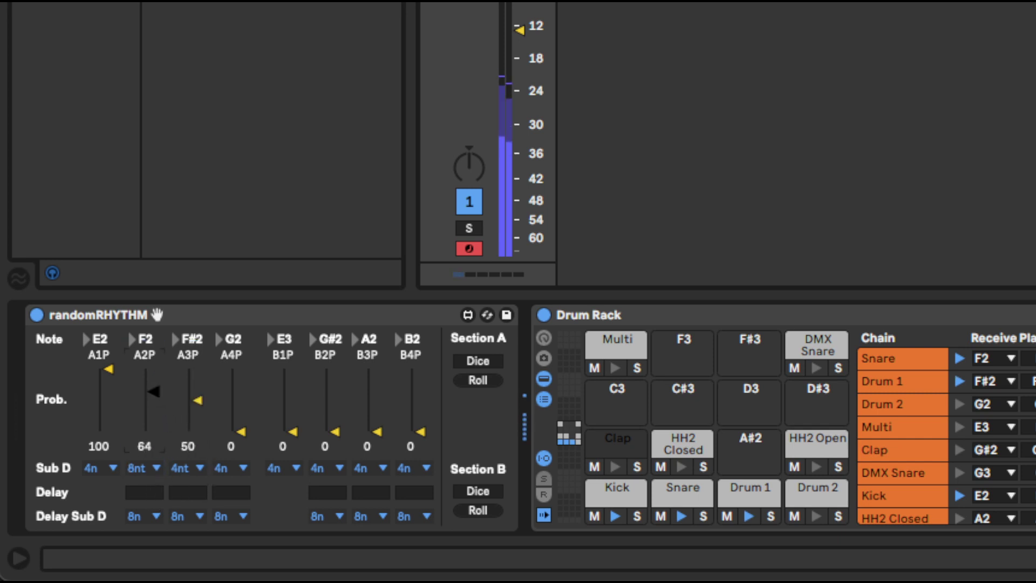
# Set the G2 note's subdivision to 2n and its probability to 39
pyautogui.click(232, 394)
pyautogui.click(232, 387)
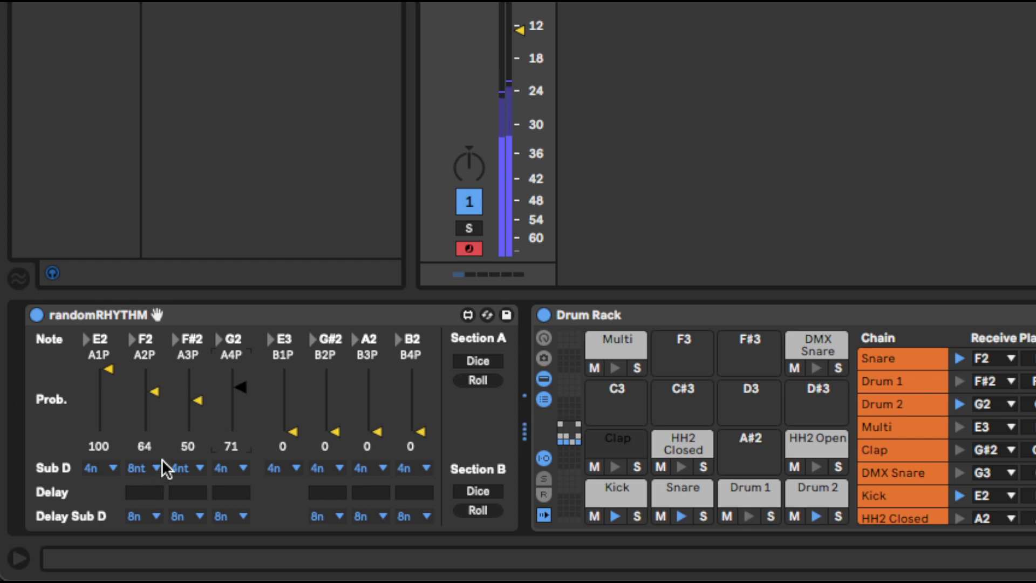
pyautogui.click(222, 467)
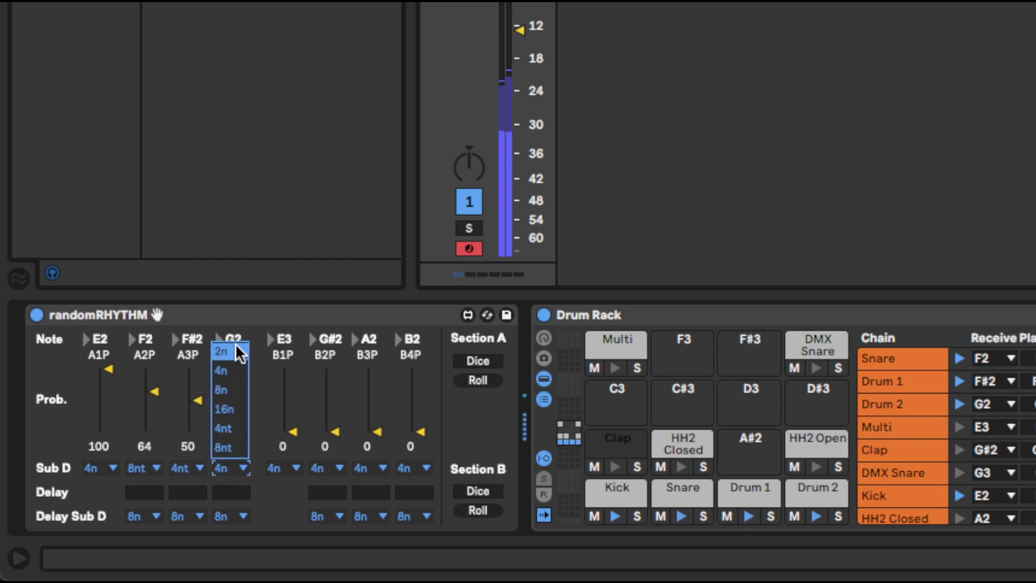
pyautogui.click(236, 343)
pyautogui.click(235, 405)
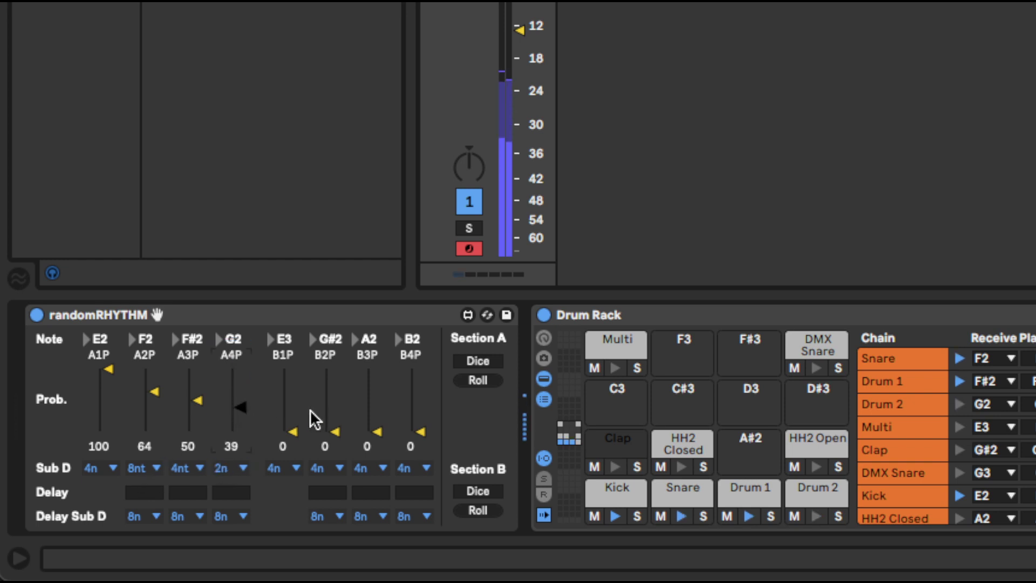
# Set the A2 note's probability to 67 and its subdivision to 8nt
pyautogui.moveTo(324, 408); pyautogui.dragTo(369, 368)
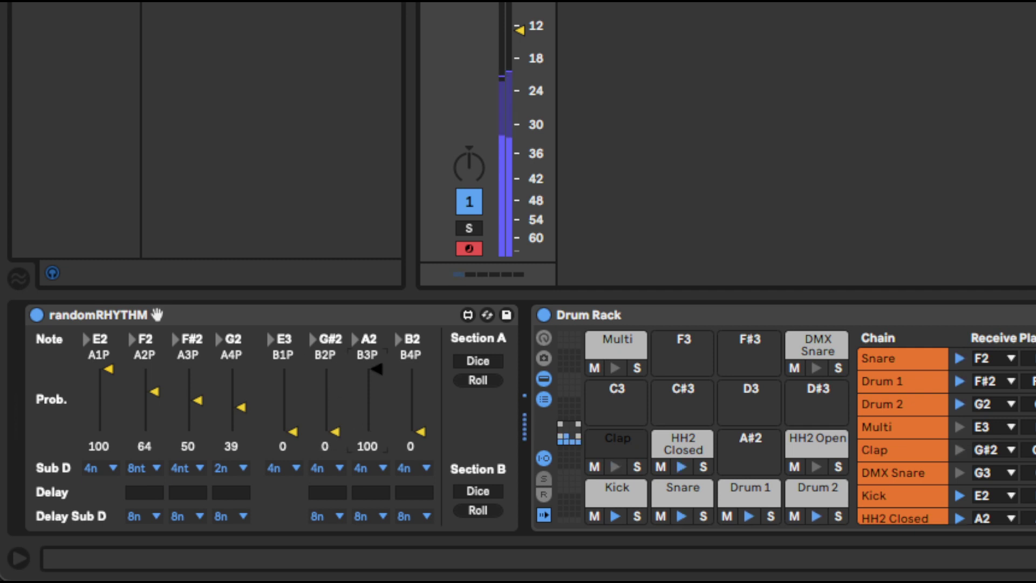
pyautogui.click(369, 467)
pyautogui.click(369, 390)
pyautogui.click(370, 467)
pyautogui.click(371, 417)
pyautogui.moveTo(371, 409)
pyautogui.mouseDown()
pyautogui.moveTo(371, 424)
pyautogui.moveTo(370, 403)
pyautogui.mouseUp()
pyautogui.click(370, 467)
pyautogui.click(367, 428)
# Raise the B2 note's probability to 95 and set the A2 note's subdivision to 16n
pyautogui.moveTo(426, 419); pyautogui.dragTo(426, 372)
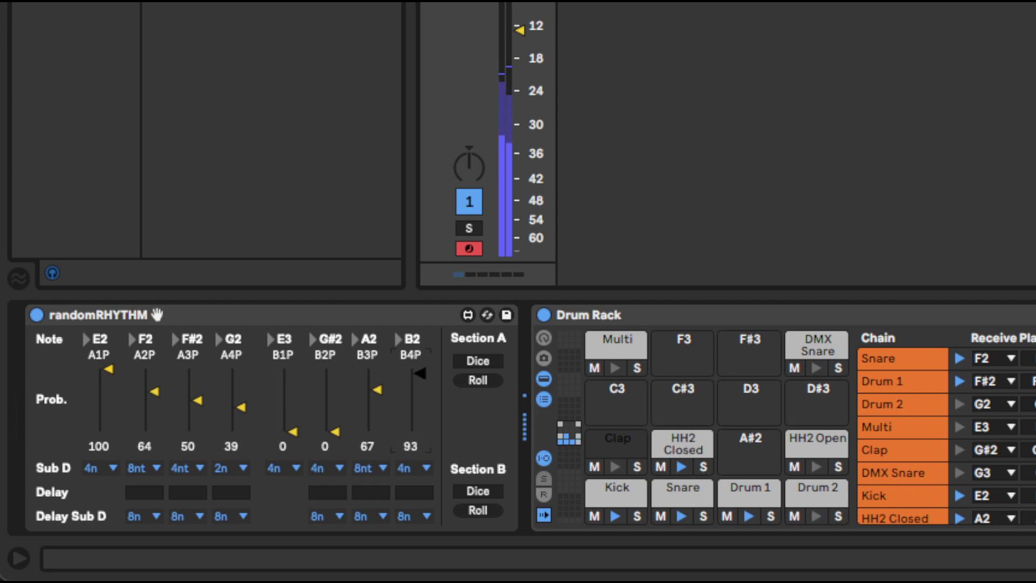
pyautogui.click(415, 465)
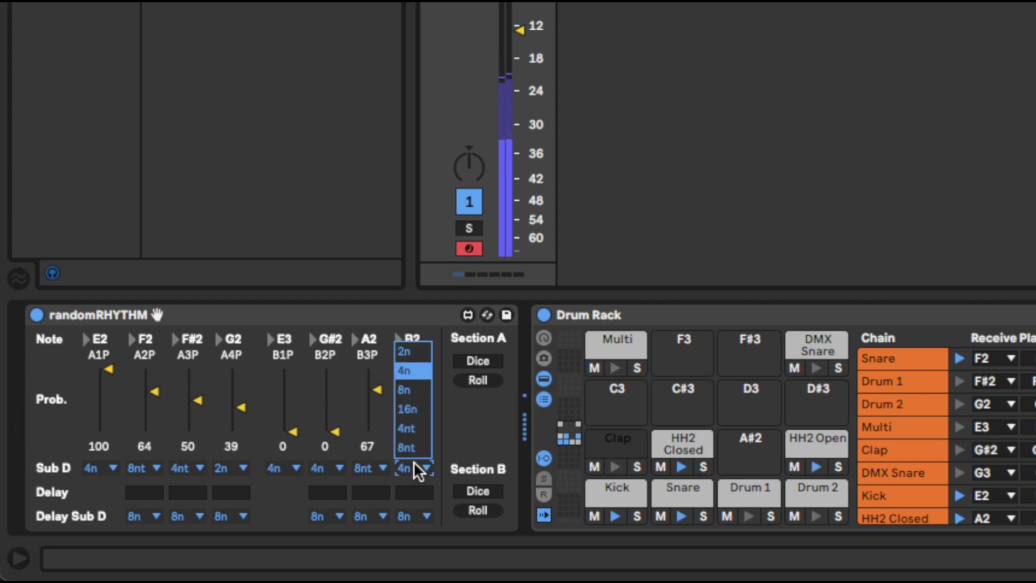
pyautogui.click(381, 466)
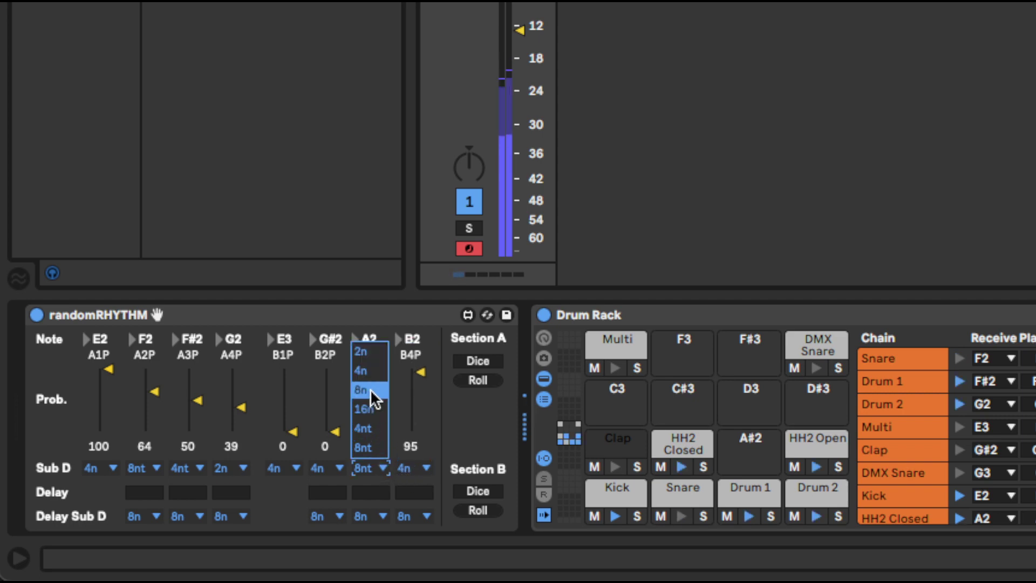
pyautogui.click(370, 407)
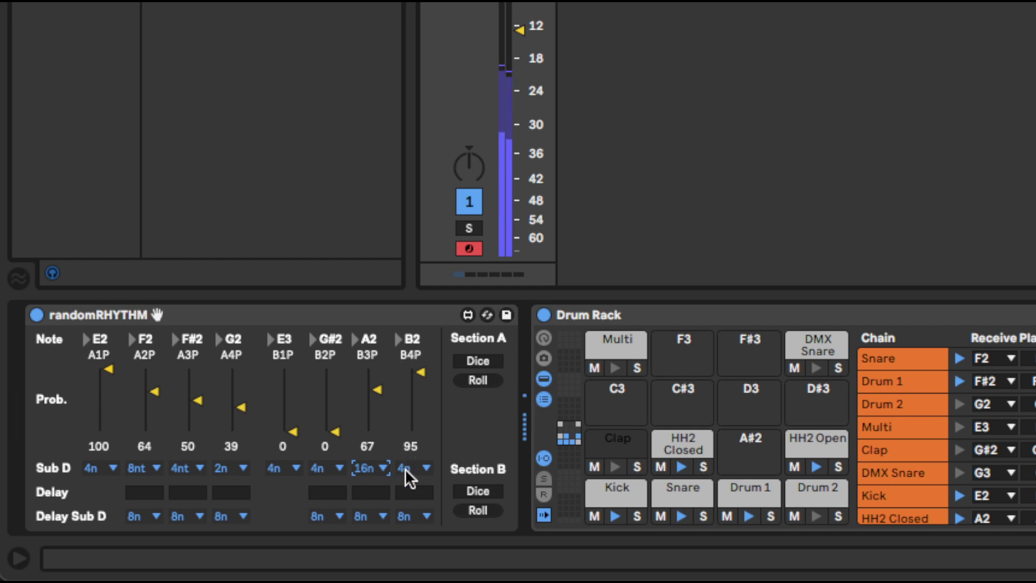
# Set the E3 note's probability to 38 and its subdivision to 4nt
pyautogui.moveTo(328, 427); pyautogui.dragTo(284, 407)
pyautogui.click(289, 474)
pyautogui.click(283, 439)
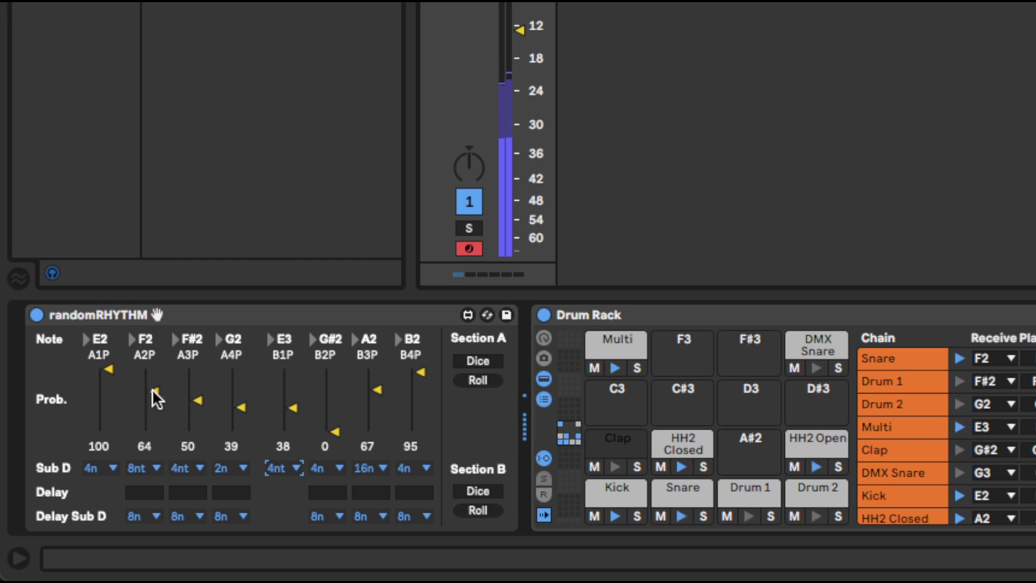
# Reset the probabilities of all active notes in both sections to 0, with E2 last
pyautogui.moveTo(151, 391); pyautogui.dragTo(151, 432)
pyautogui.moveTo(188, 401); pyautogui.dragTo(189, 431)
pyautogui.moveTo(232, 407); pyautogui.dragTo(232, 431)
pyautogui.moveTo(284, 407); pyautogui.dragTo(284, 431)
pyautogui.click(368, 410)
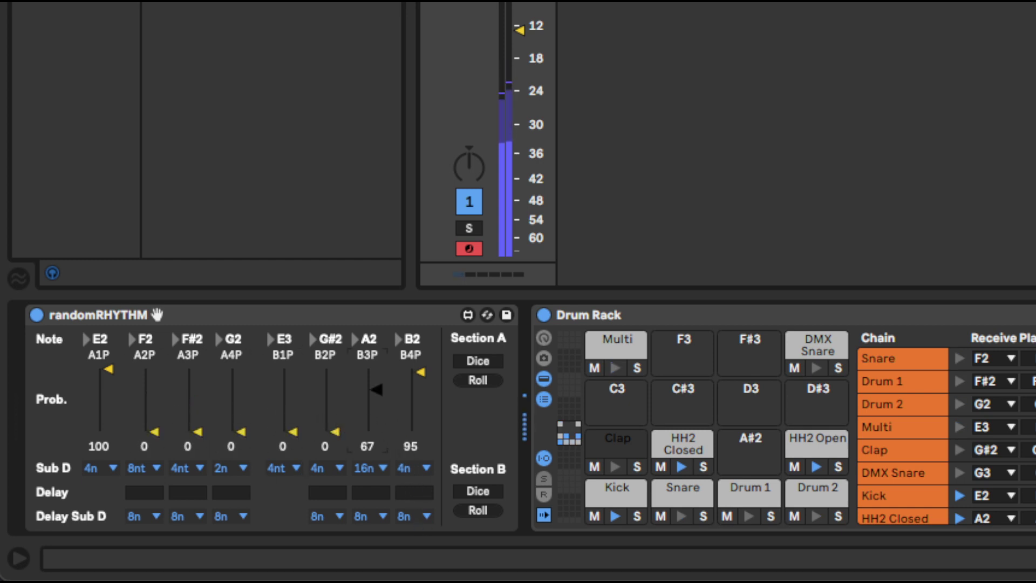
pyautogui.moveTo(380, 415); pyautogui.dragTo(381, 437)
pyautogui.moveTo(404, 399); pyautogui.dragTo(420, 429)
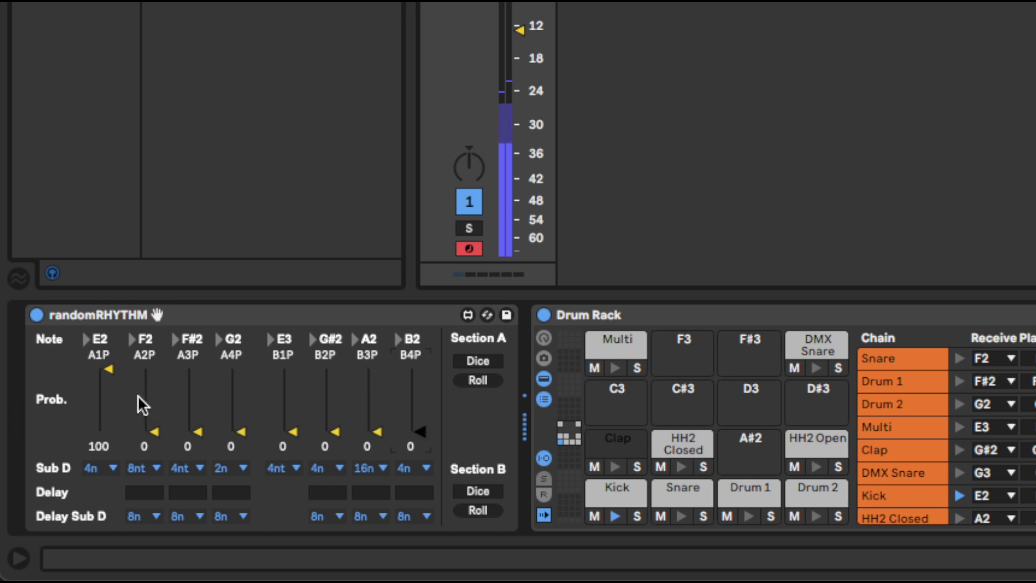
pyautogui.moveTo(103, 399); pyautogui.dragTo(102, 434)
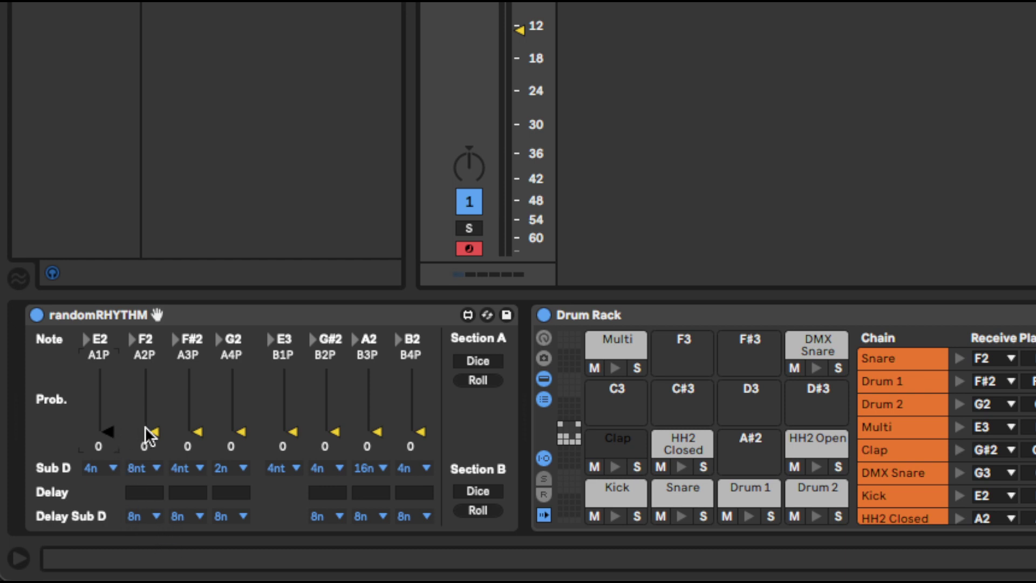
# Set the F2 note's subdivision to 4n and raise both the E2 and F2 probabilities to 100
pyautogui.click(141, 467)
pyautogui.click(145, 373)
pyautogui.click(151, 513)
pyautogui.click(151, 513)
pyautogui.click(151, 513)
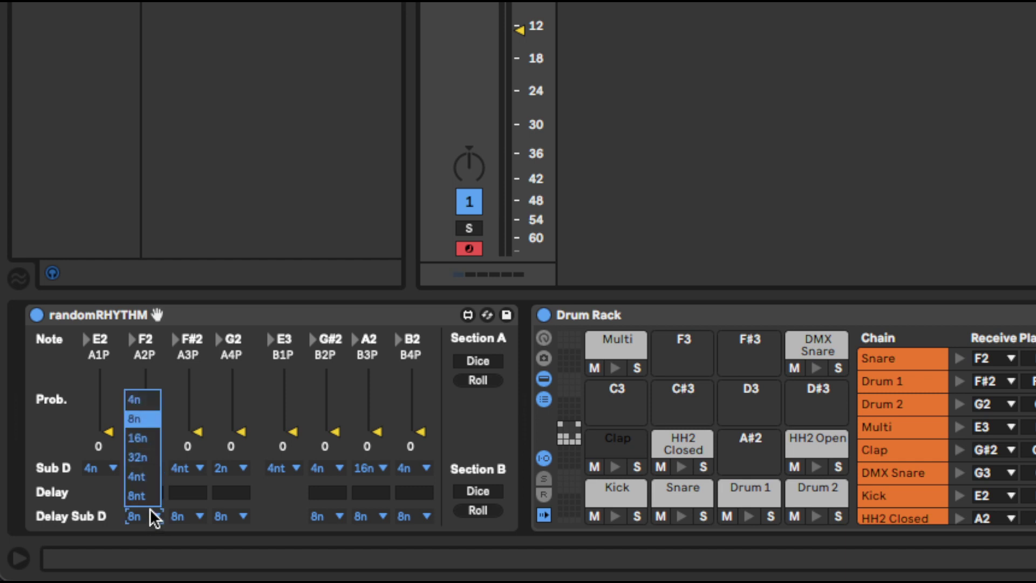
pyautogui.click(150, 508)
pyautogui.moveTo(106, 431); pyautogui.dragTo(105, 369)
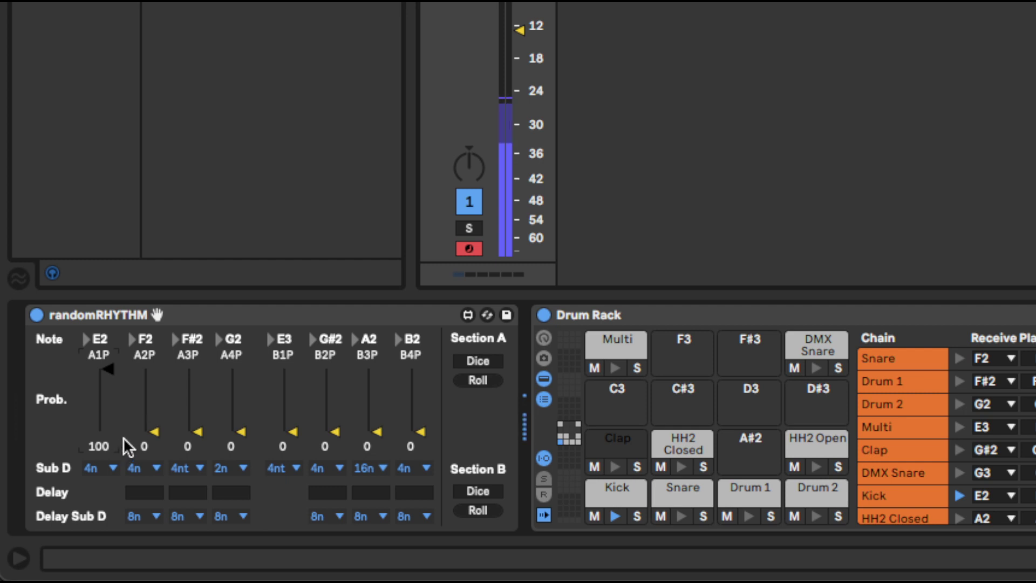
pyautogui.moveTo(153, 430); pyautogui.dragTo(151, 373)
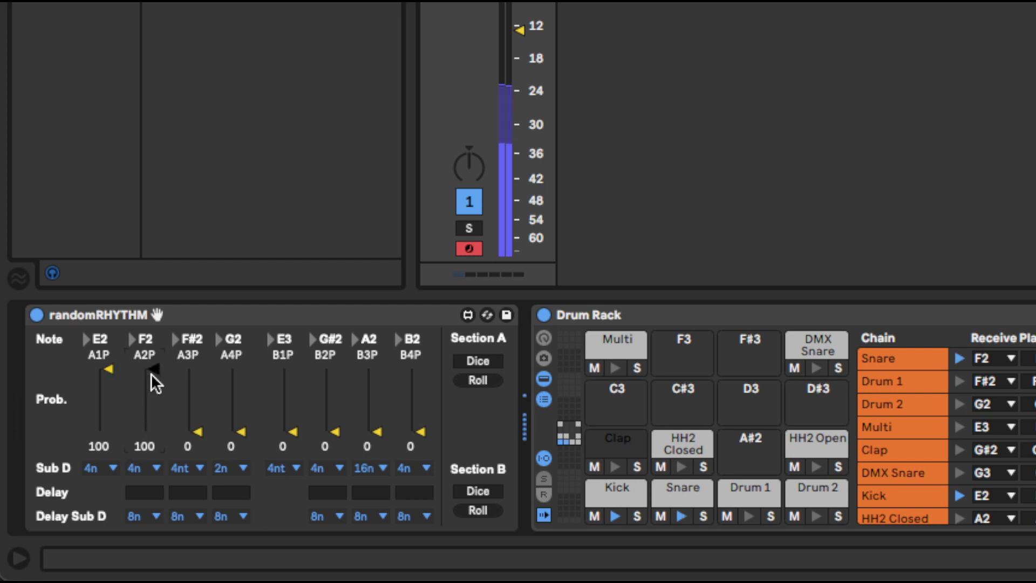
# Enable the F2 note's delay with a 4n delay subdivision, and set its main subdivision to 2n
pyautogui.click(134, 493)
pyautogui.click(149, 517)
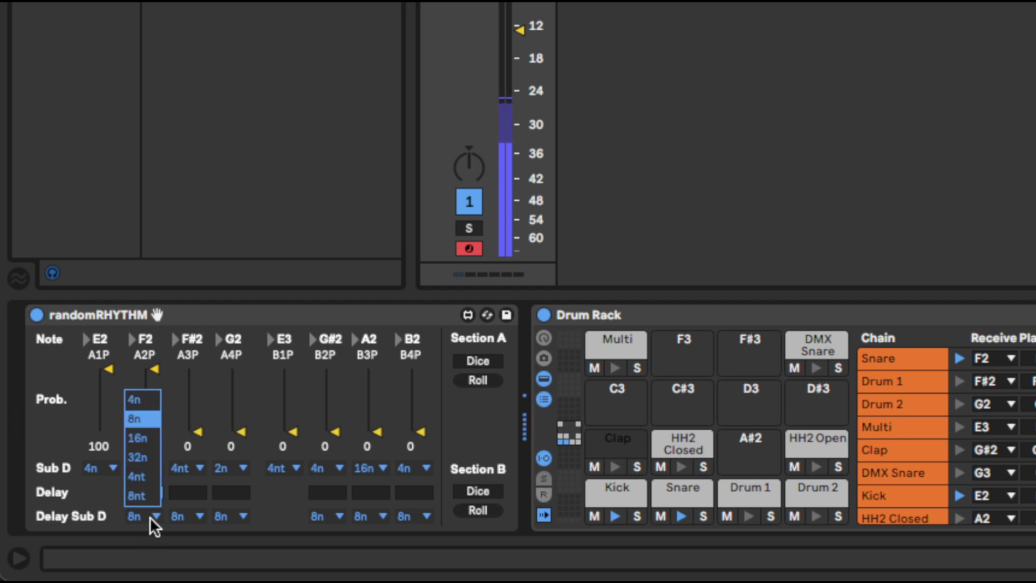
pyautogui.click(143, 403)
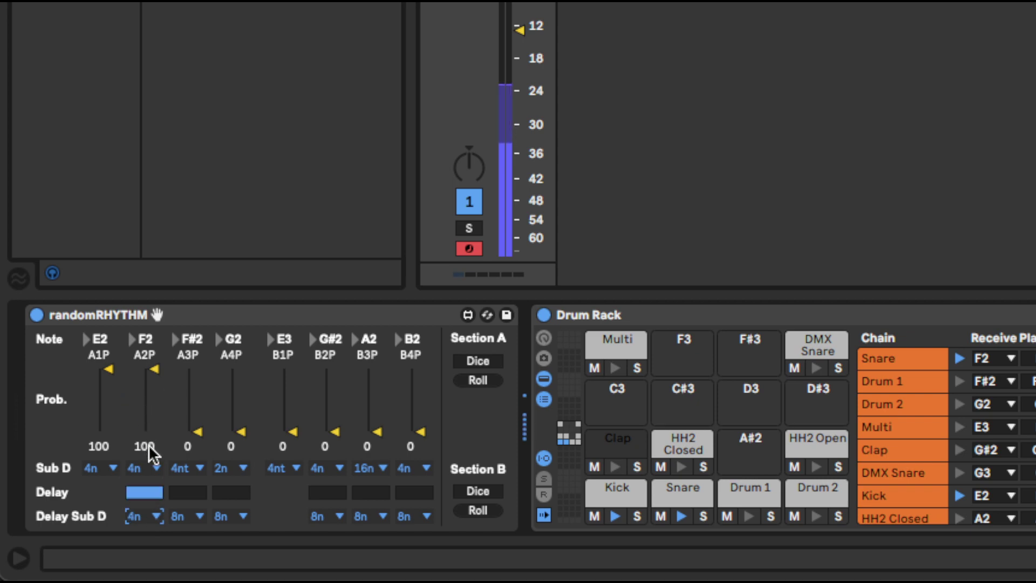
pyautogui.click(155, 469)
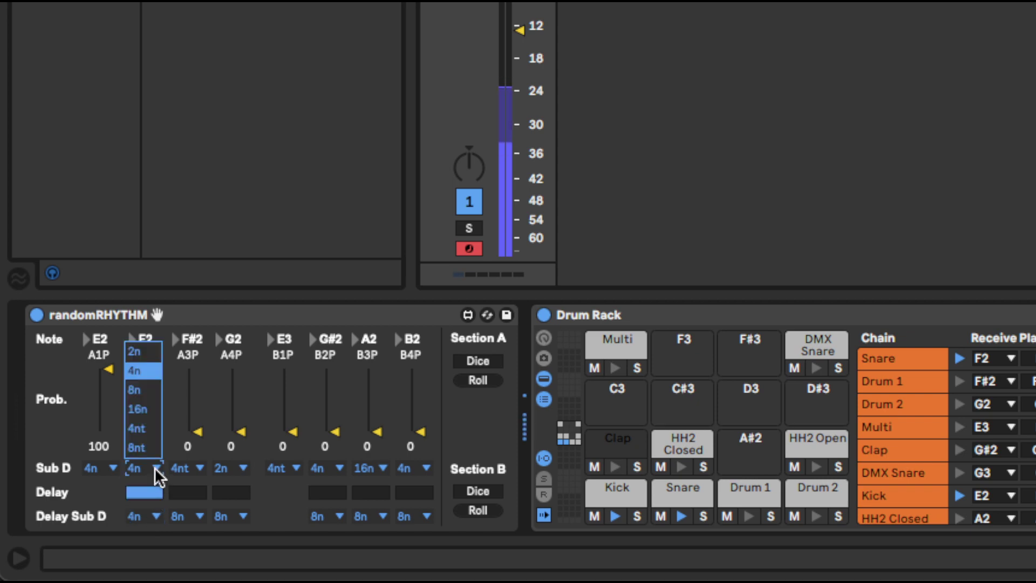
pyautogui.click(141, 353)
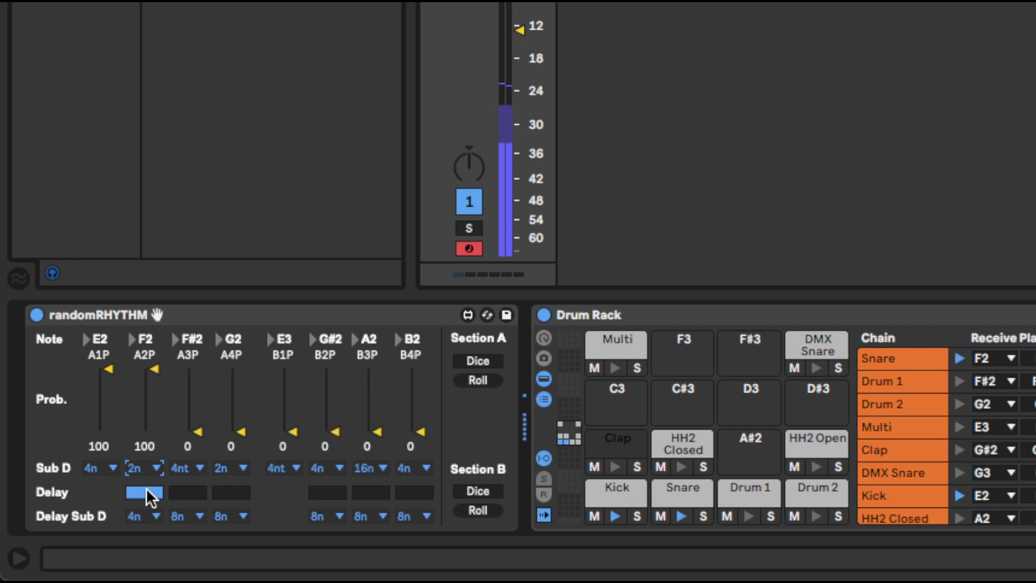
# Switch off the F2 note's delay and set its delay subdivision to 16n
pyautogui.moveTo(145, 489); pyautogui.dragTo(145, 479)
pyautogui.moveTo(143, 391)
pyautogui.mouseDown()
pyautogui.moveTo(154, 405)
pyautogui.moveTo(149, 388)
pyautogui.mouseUp()
pyautogui.click(154, 513)
pyautogui.click(148, 436)
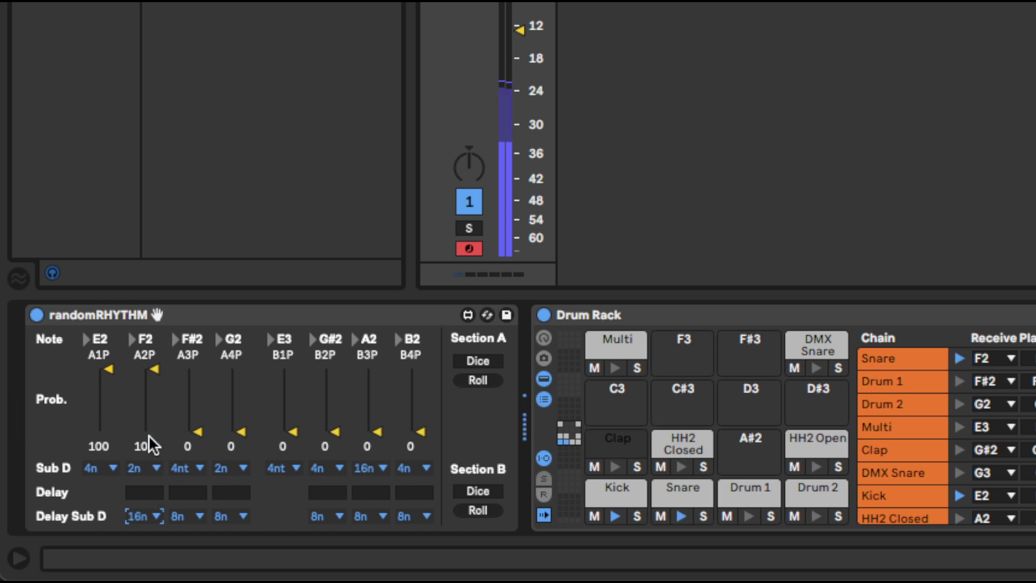
# Switch the F2 note's delay on and off again, and reset the E2 and F2 probabilities to 0
pyautogui.click(141, 492)
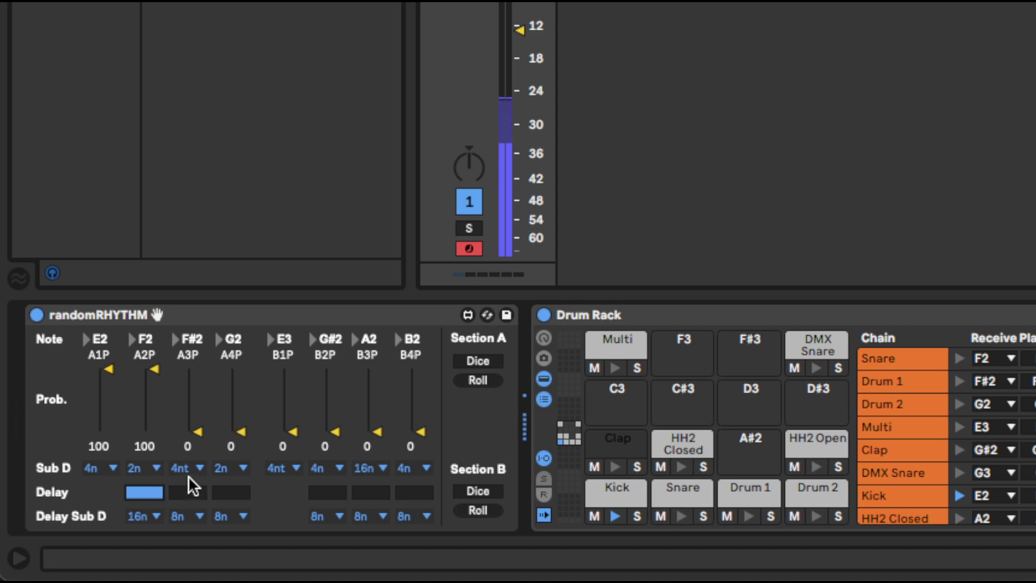
pyautogui.click(142, 491)
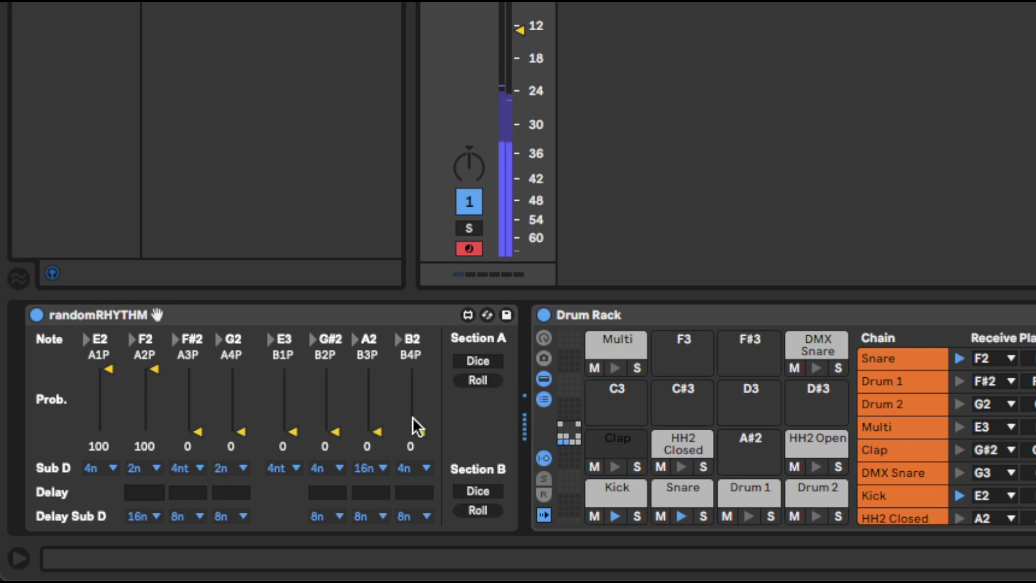
pyautogui.moveTo(146, 378); pyautogui.dragTo(100, 448)
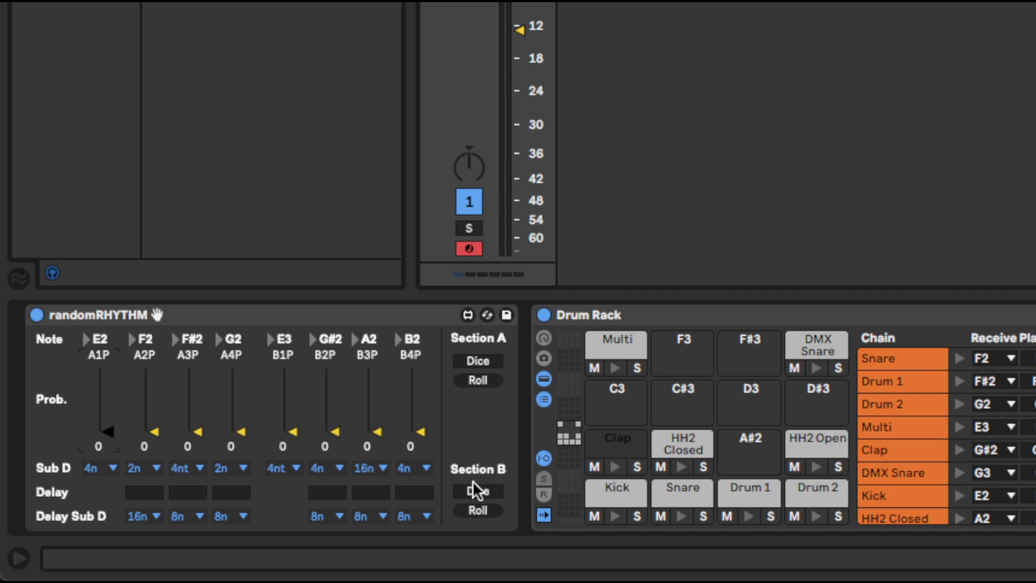
# Enable Dice for Section A and set the E2 note's subdivision to 8n
pyautogui.click(489, 360)
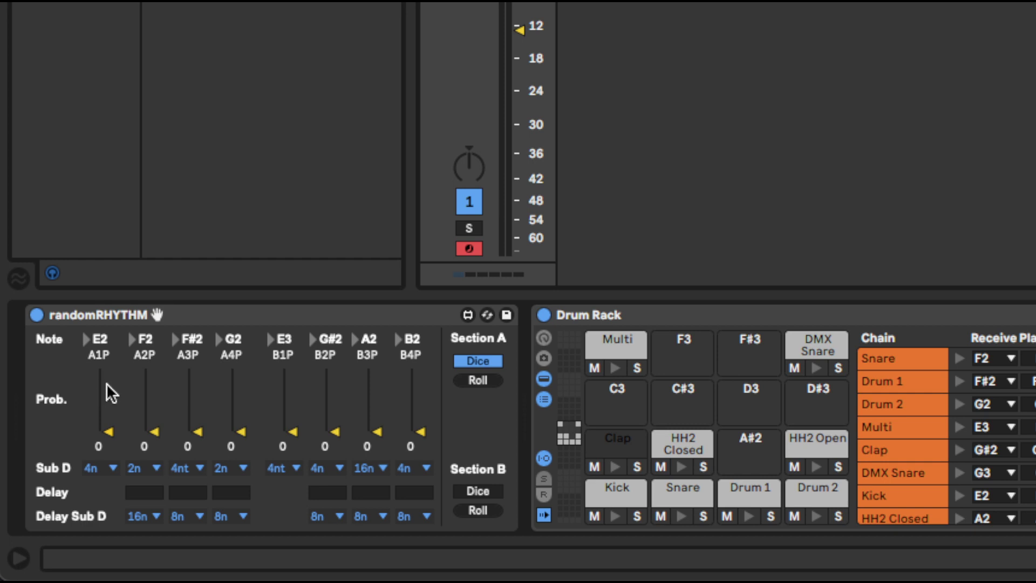
pyautogui.click(101, 461)
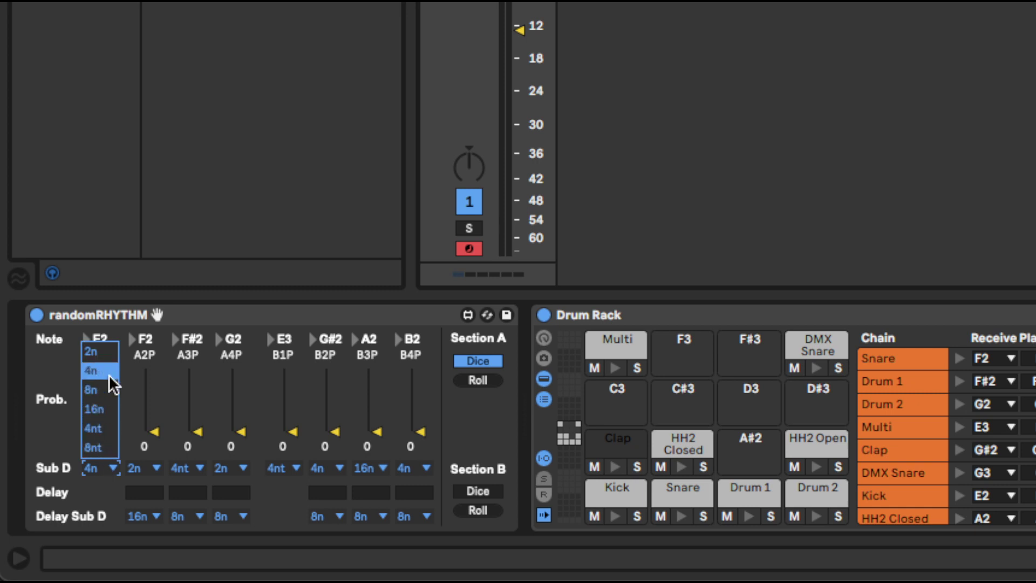
pyautogui.click(91, 387)
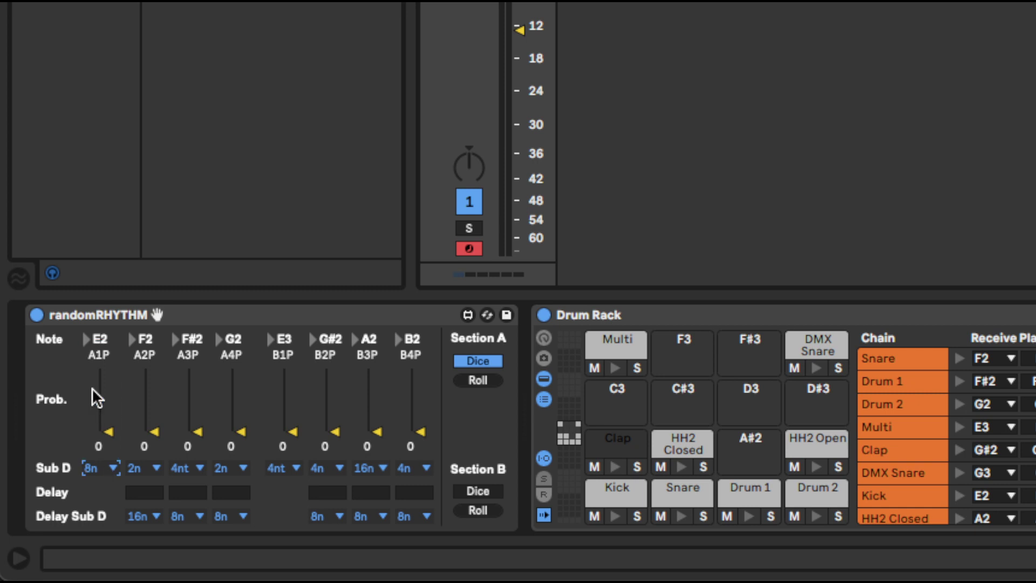
# Raise the E2 note's probability to 100, lower it to 52, and set its subdivision to 4n
pyautogui.moveTo(107, 432); pyautogui.dragTo(108, 369)
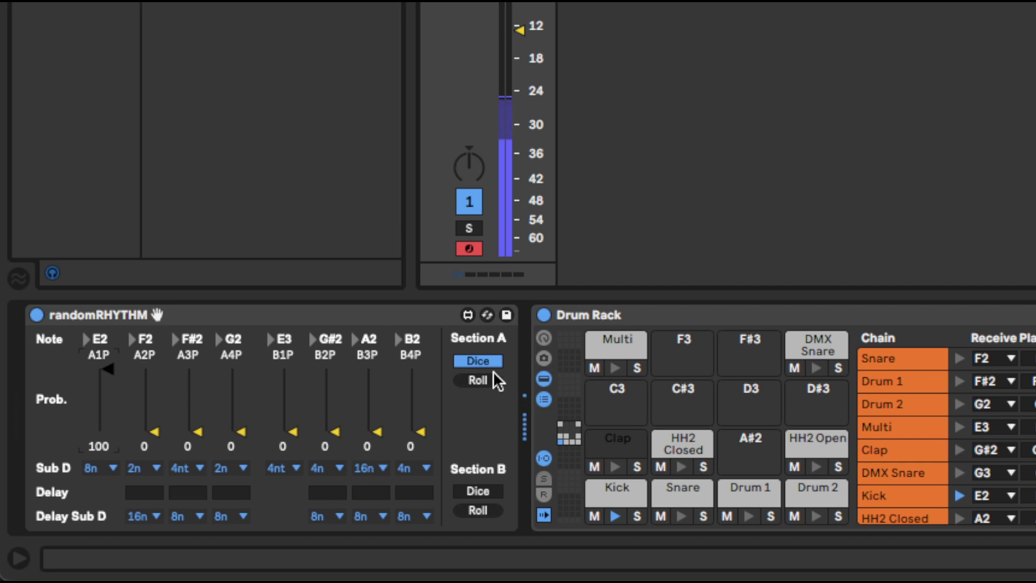
pyautogui.moveTo(68, 410); pyautogui.dragTo(67, 440)
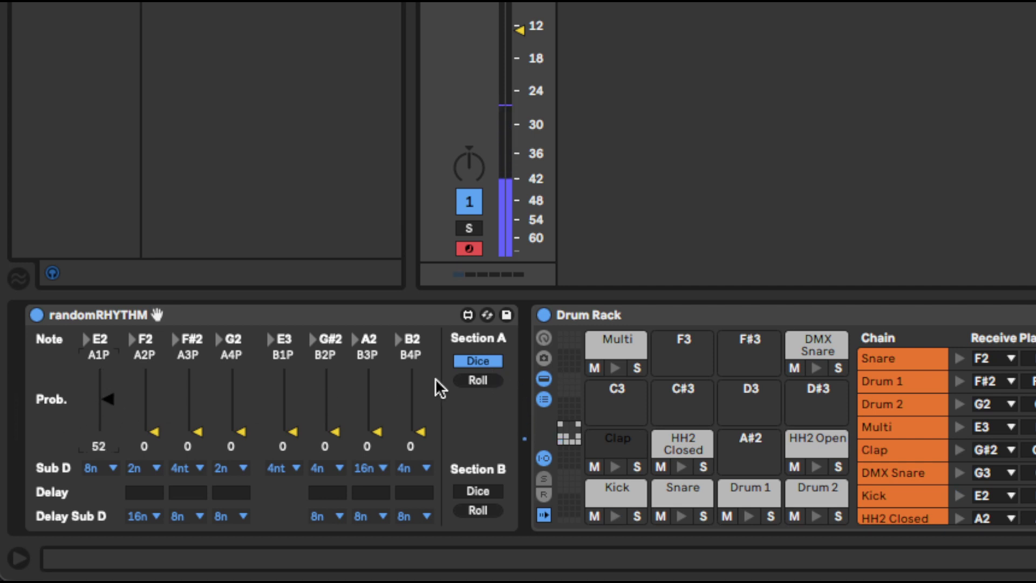
pyautogui.click(111, 466)
pyautogui.click(99, 376)
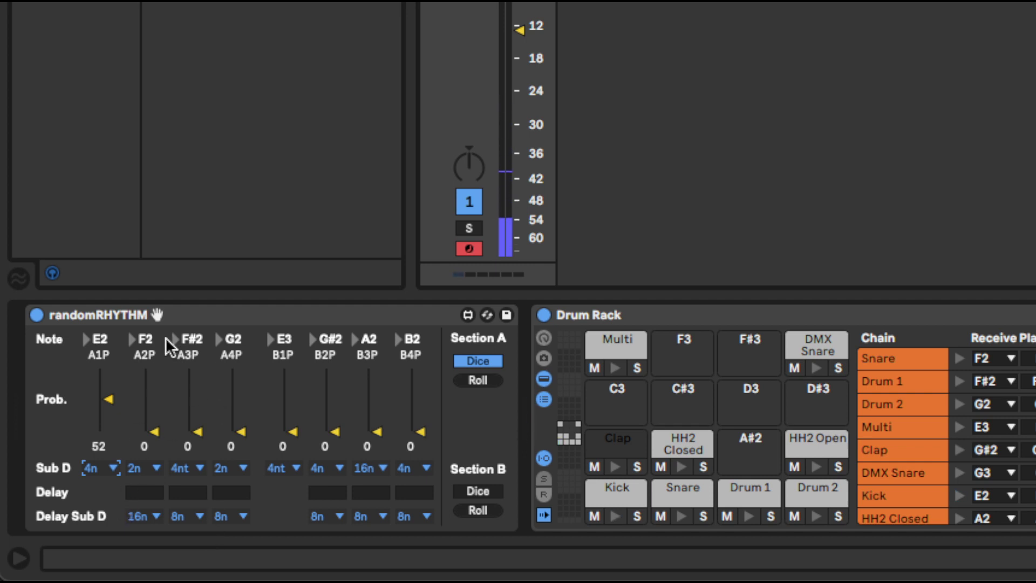
# Switch the E2 note's subdivision to 16n, back to 4n, and to 16n again to compare the patterns
pyautogui.click(86, 469)
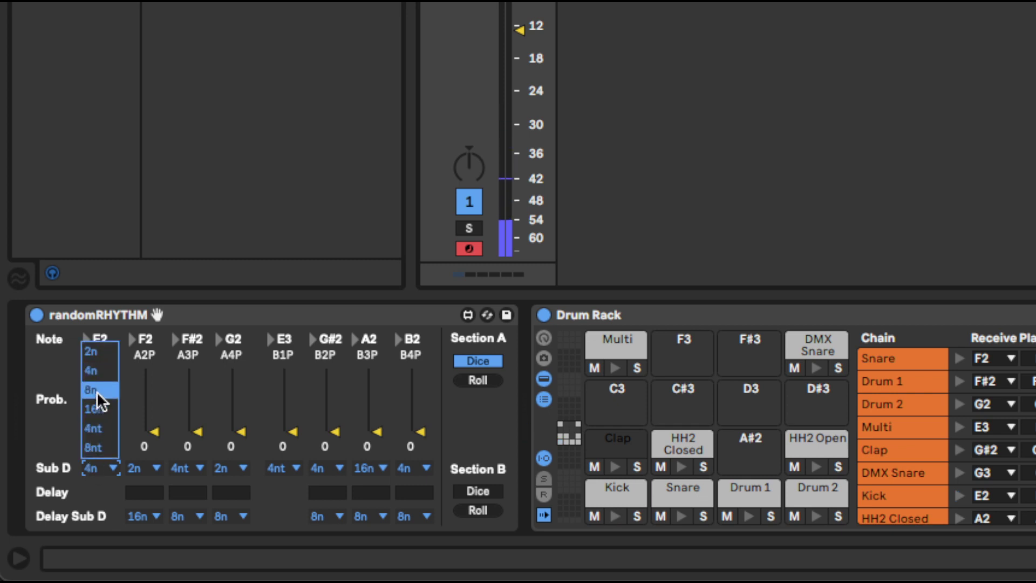
pyautogui.click(95, 407)
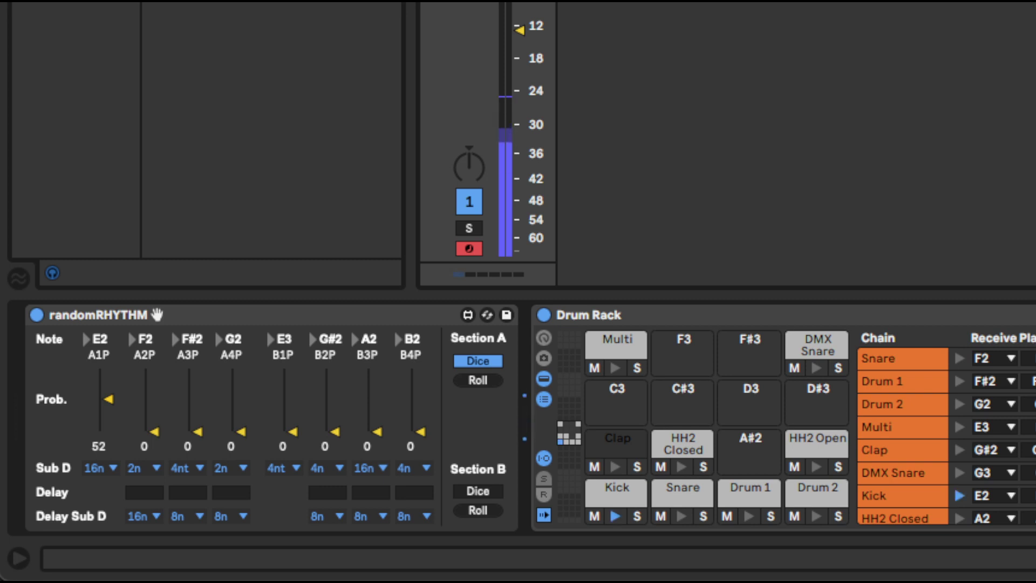
pyautogui.click(108, 398)
pyautogui.click(98, 467)
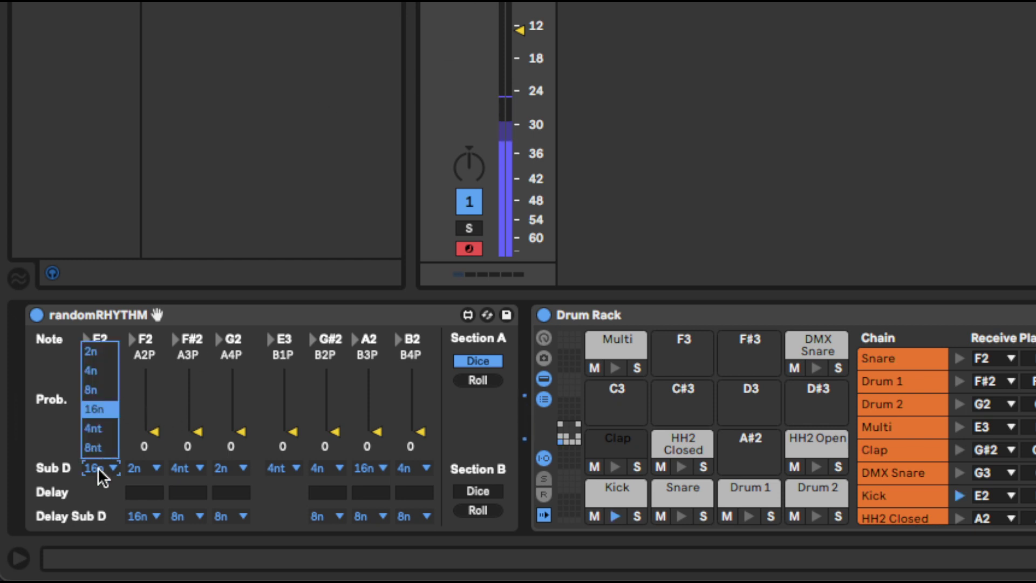
pyautogui.click(96, 369)
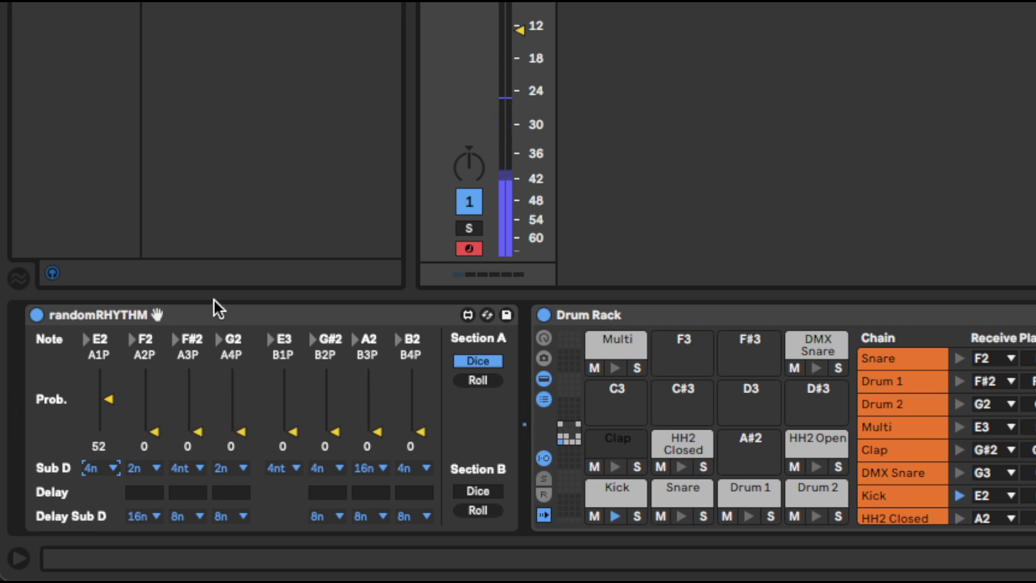
pyautogui.click(104, 459)
pyautogui.click(106, 413)
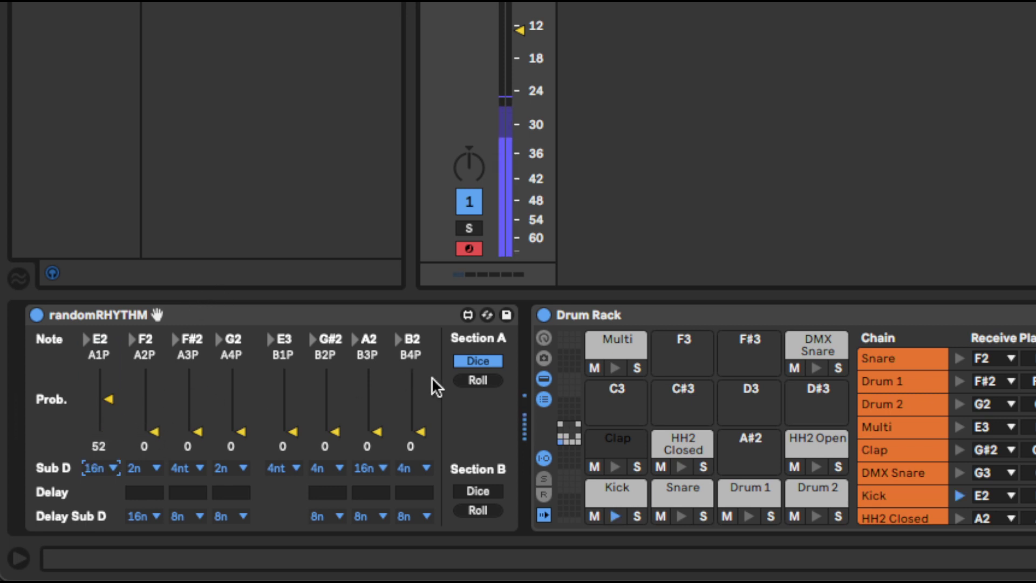
# Set the probabilities to 48 for F2, 55 for F#2 and 54 for G2
pyautogui.moveTo(154, 432); pyautogui.dragTo(153, 402)
pyautogui.click(192, 400)
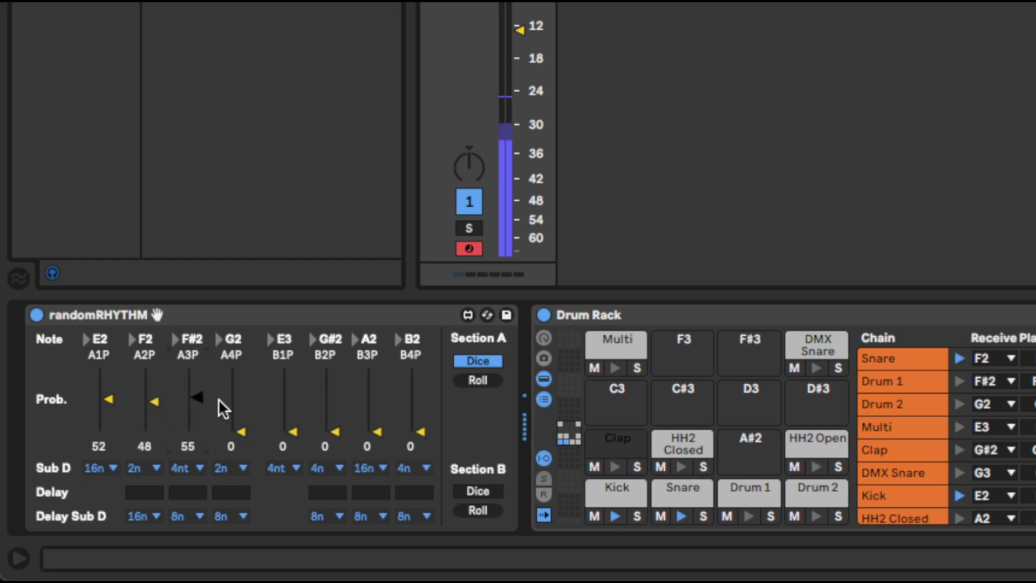
pyautogui.click(218, 398)
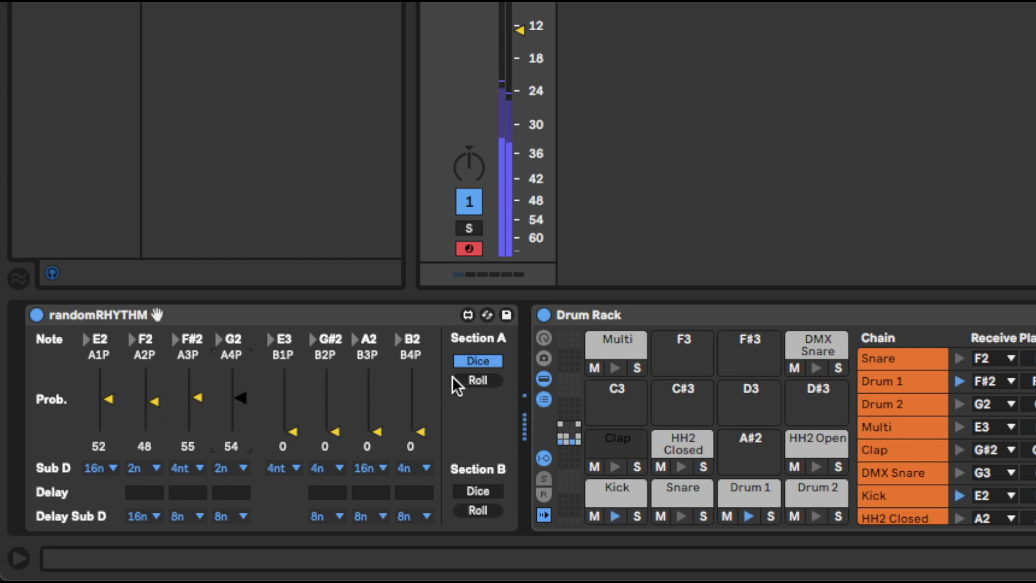
# Change the F2 note's subdivision to 4n and on to 8n, and set the F#2 and G2 subdivisions to 16n
pyautogui.click(150, 467)
pyautogui.click(142, 371)
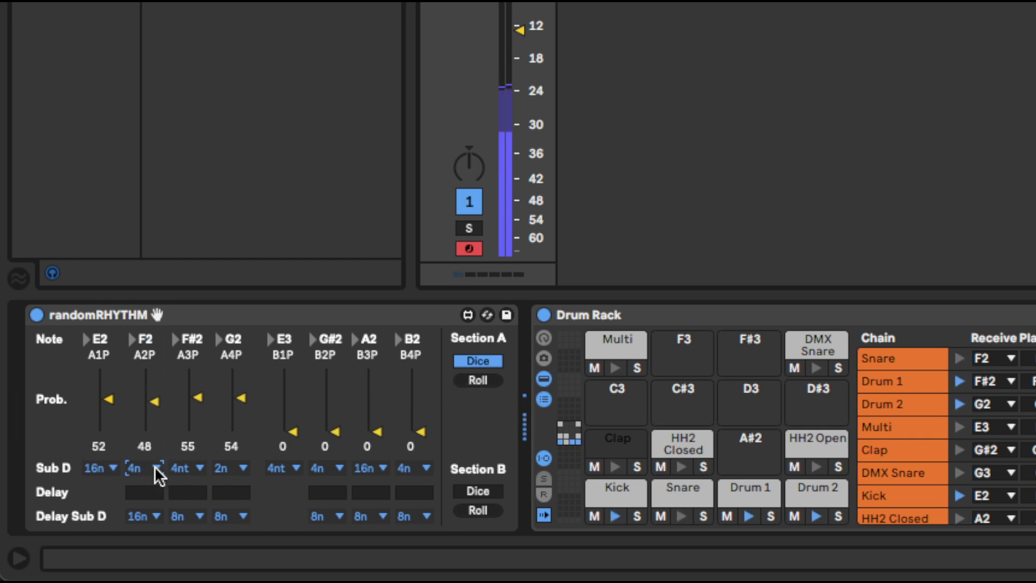
pyautogui.click(155, 466)
pyautogui.click(141, 391)
pyautogui.click(181, 468)
pyautogui.click(185, 410)
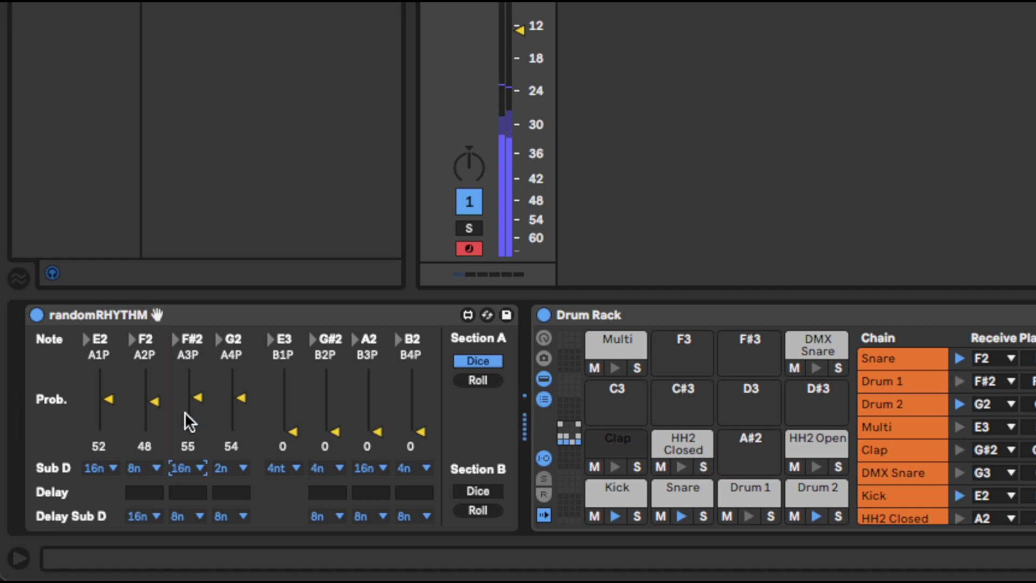
pyautogui.click(232, 468)
pyautogui.click(232, 411)
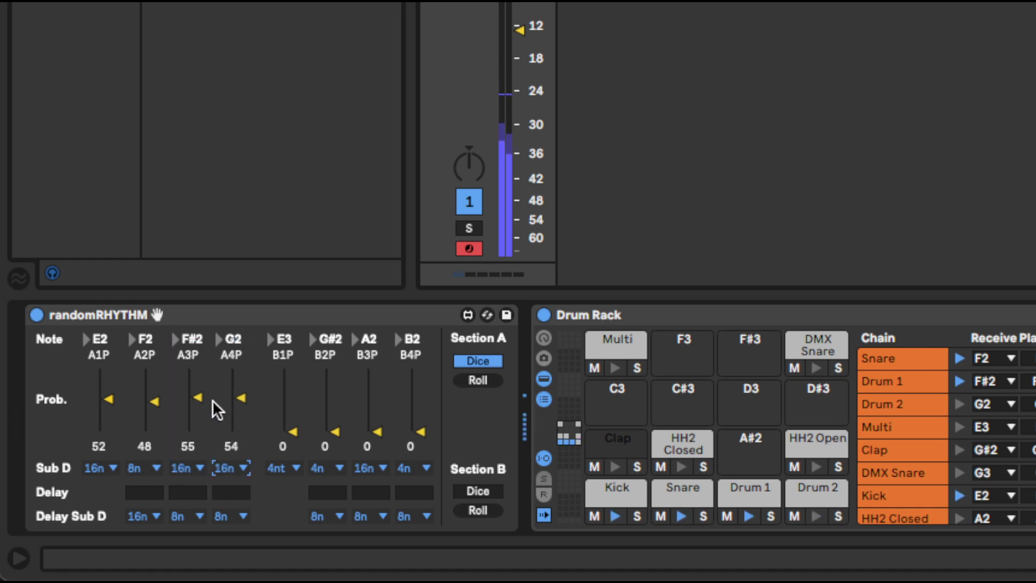
# Lower the probabilities to 10 for F2, 24 for F#2 and 31 for G2, and roll a new Section A pattern
pyautogui.moveTo(154, 401); pyautogui.dragTo(154, 425)
pyautogui.moveTo(198, 397); pyautogui.dragTo(198, 413)
pyautogui.click(241, 415)
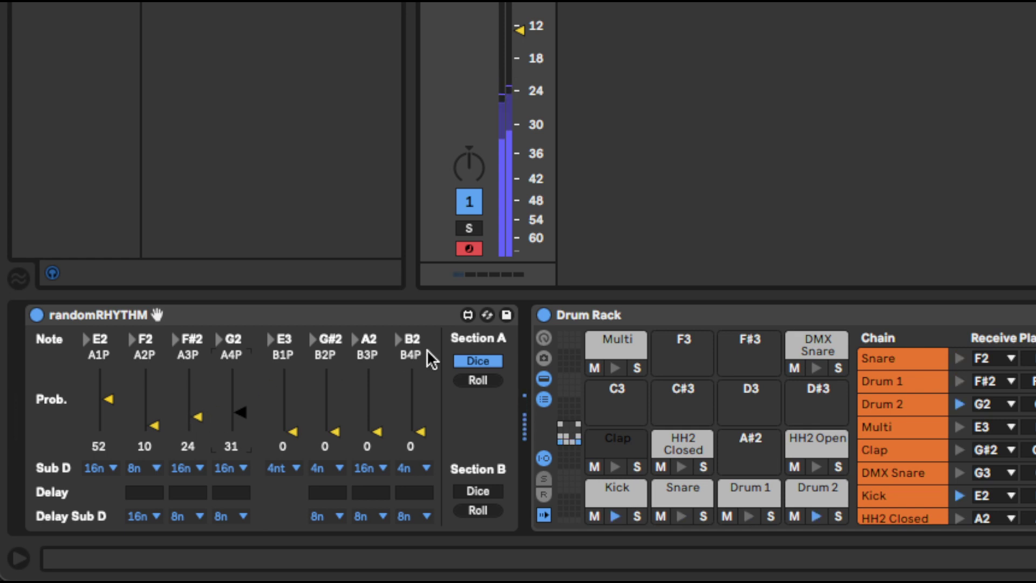
pyautogui.click(467, 376)
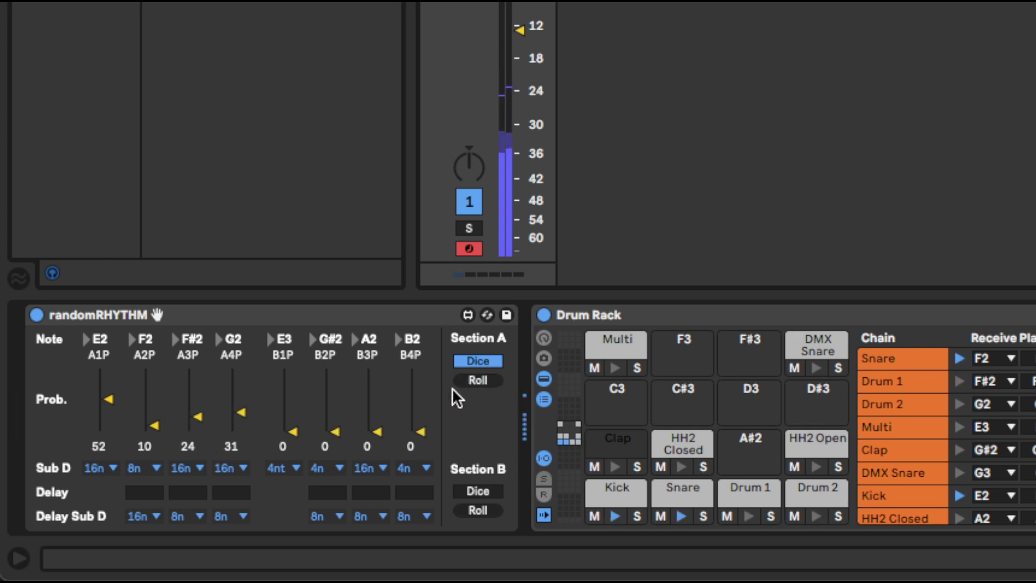
# Set the Section B probabilities to 56 for E3, 50 for G#2, 37 for A2 and 29 for B2, and enable Section B's Dice
pyautogui.moveTo(292, 396); pyautogui.dragTo(376, 408)
pyautogui.click(412, 413)
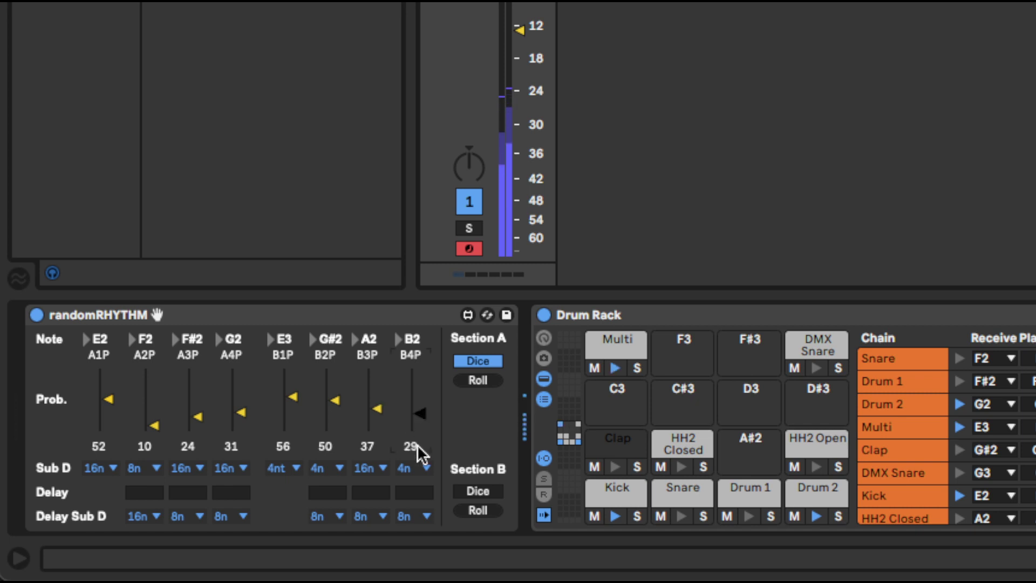
pyautogui.click(477, 491)
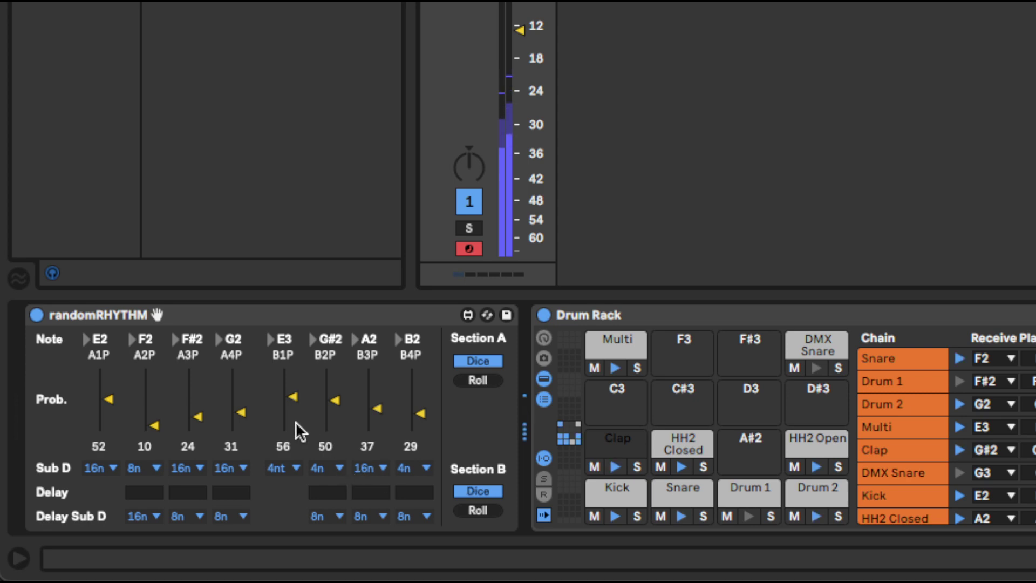
# Set the probabilities to 0 for G2, 4 for G#2, 85 for A2 and 81 for B2, and the A2 subdivision to 8nt
pyautogui.moveTo(240, 412); pyautogui.dragTo(240, 442)
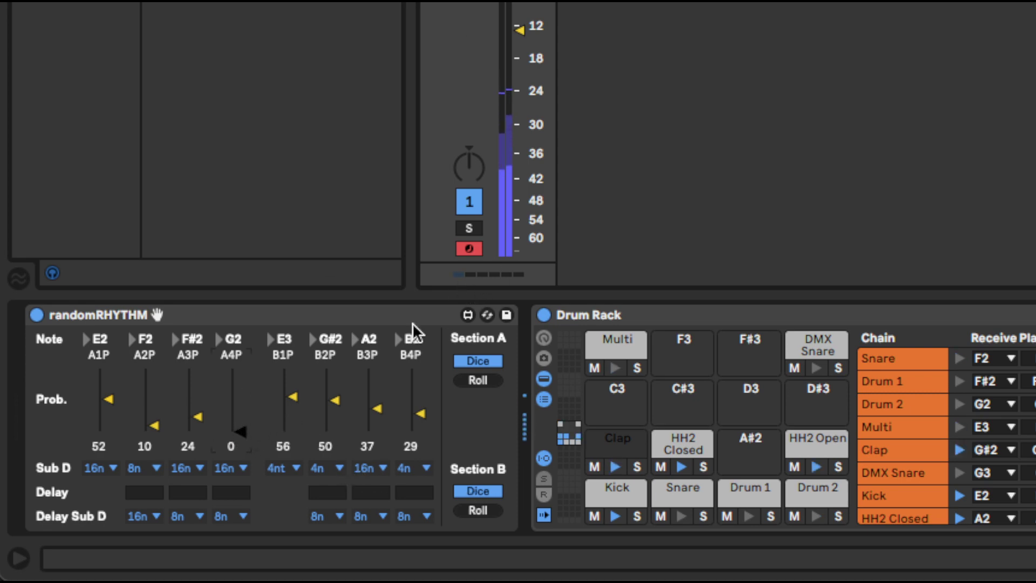
pyautogui.moveTo(335, 399)
pyautogui.mouseDown()
pyautogui.moveTo(335, 432)
pyautogui.moveTo(378, 368)
pyautogui.moveTo(378, 389)
pyautogui.mouseUp()
pyautogui.moveTo(420, 413); pyautogui.dragTo(421, 379)
pyautogui.click(374, 468)
pyautogui.click(373, 445)
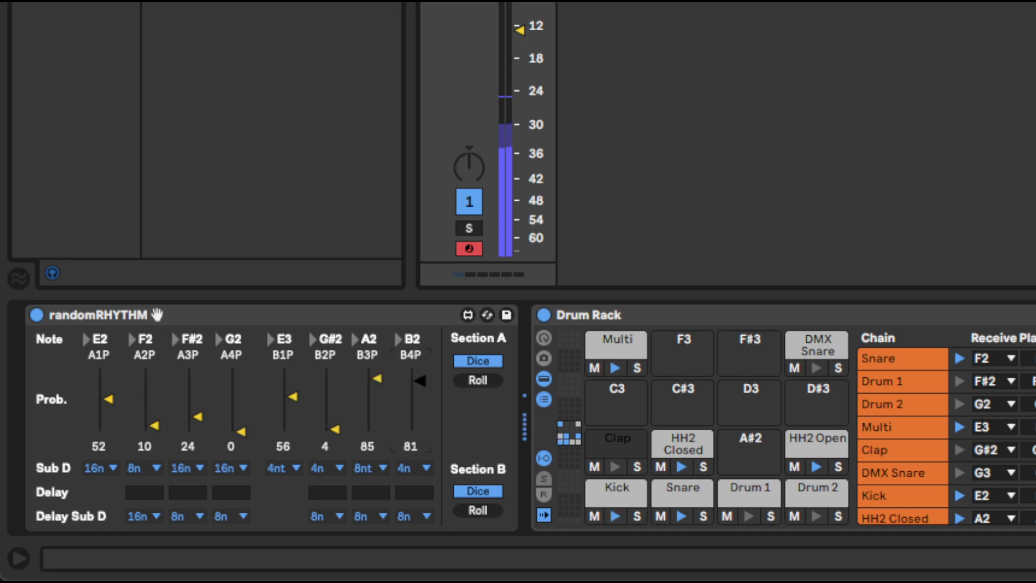
# Switch the B2 note's subdivision to 16n and back to 4n with its probability at 83, and open its delay subdivision choices
pyautogui.click(422, 468)
pyautogui.click(417, 409)
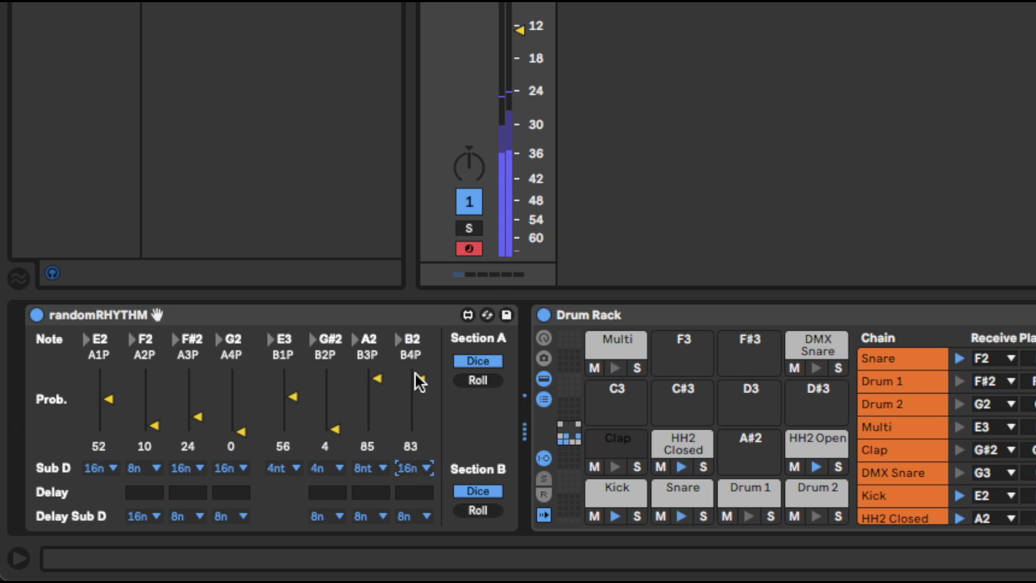
pyautogui.click(414, 467)
pyautogui.click(415, 409)
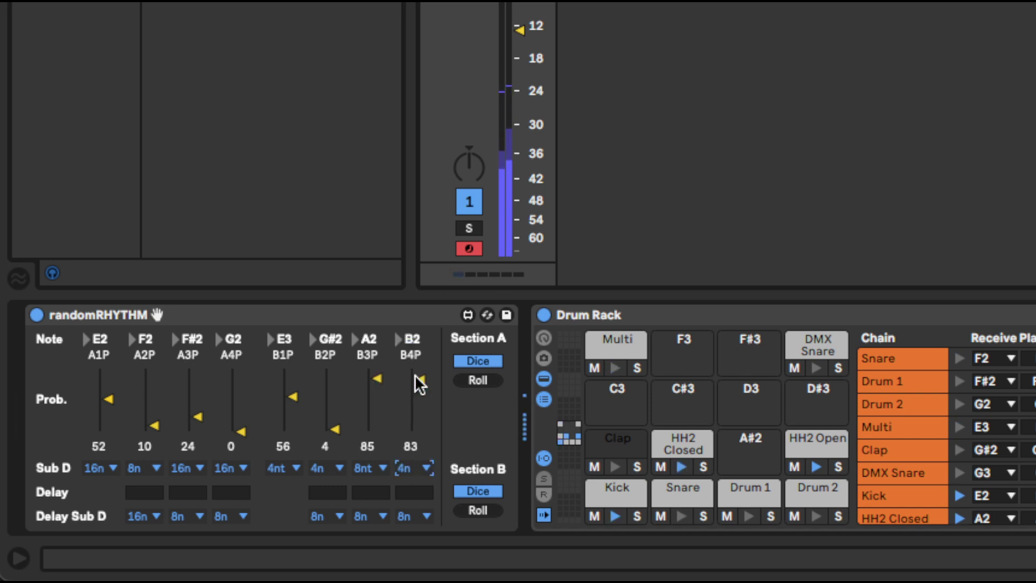
pyautogui.click(418, 513)
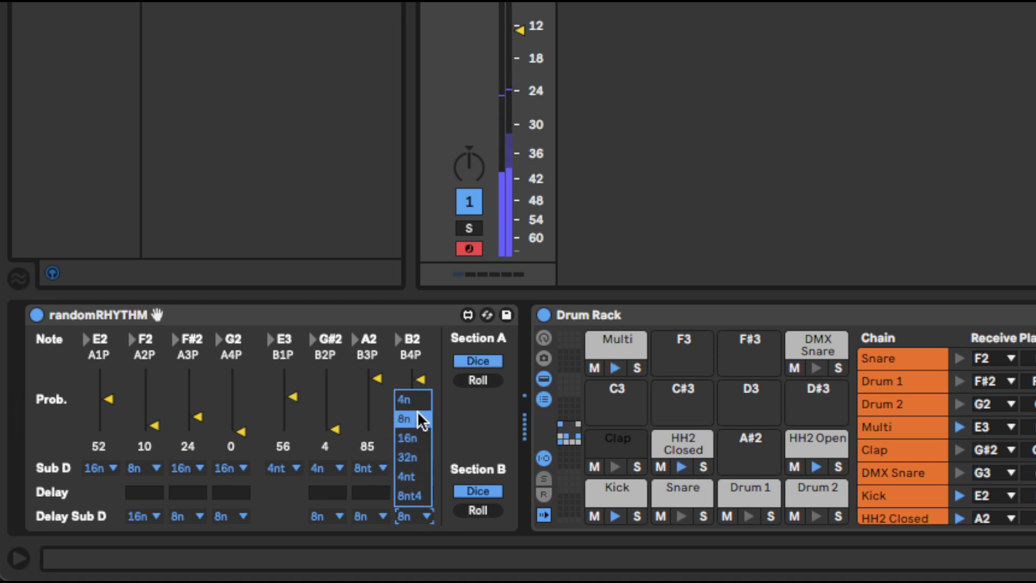
pyautogui.click(387, 313)
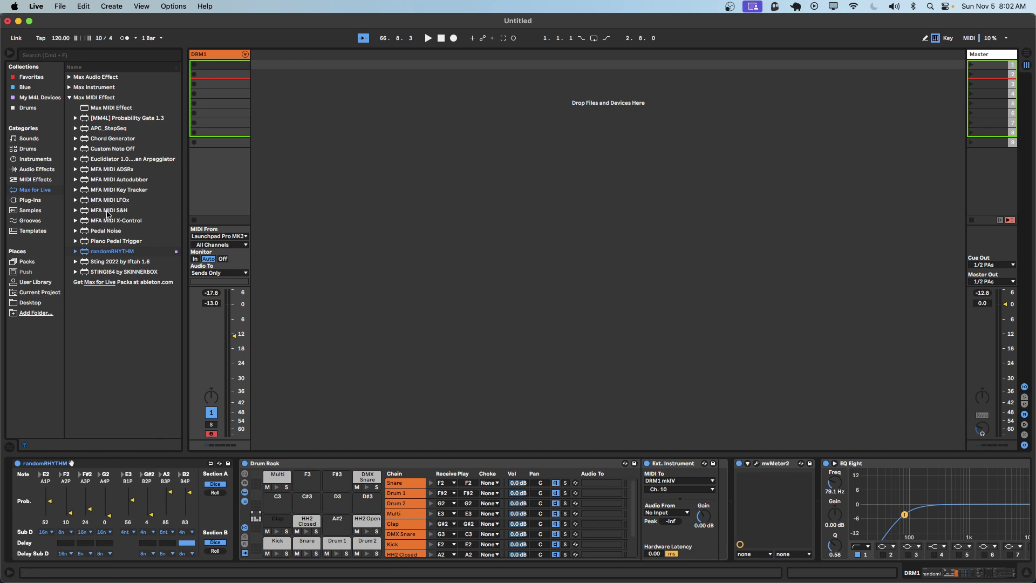
# Look through the Max Instrument and Max Audio Effect folders in the Max for Live browser, and reopen the Max MIDI Effect folder
pyautogui.click(70, 89)
pyautogui.click(69, 96)
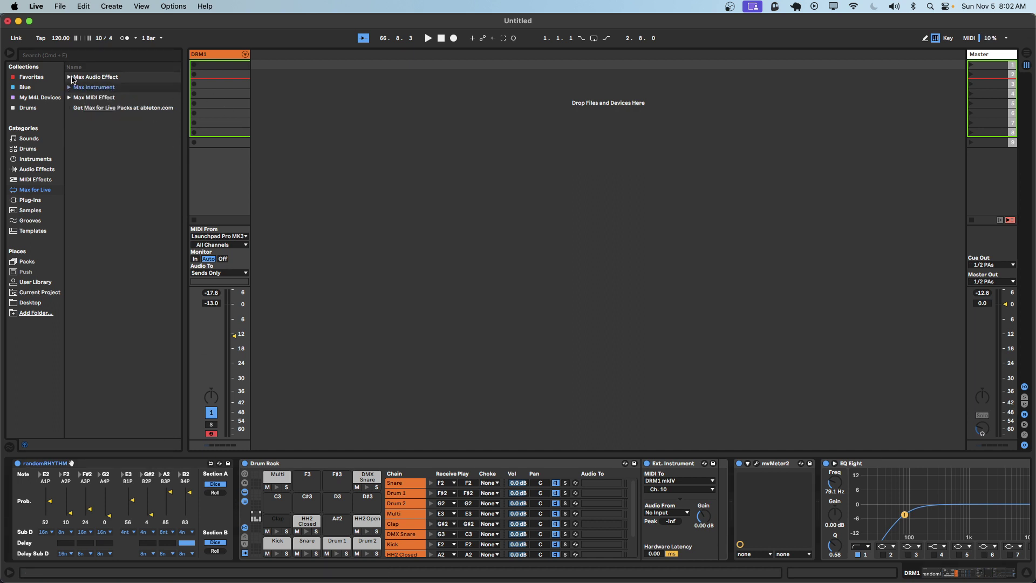
pyautogui.click(70, 78)
pyautogui.click(69, 78)
pyautogui.click(69, 97)
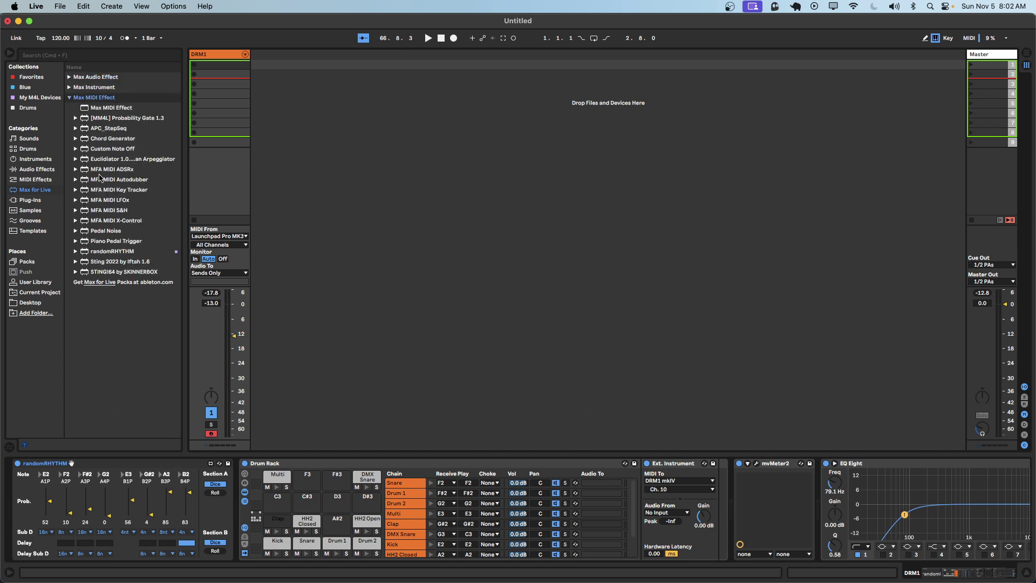